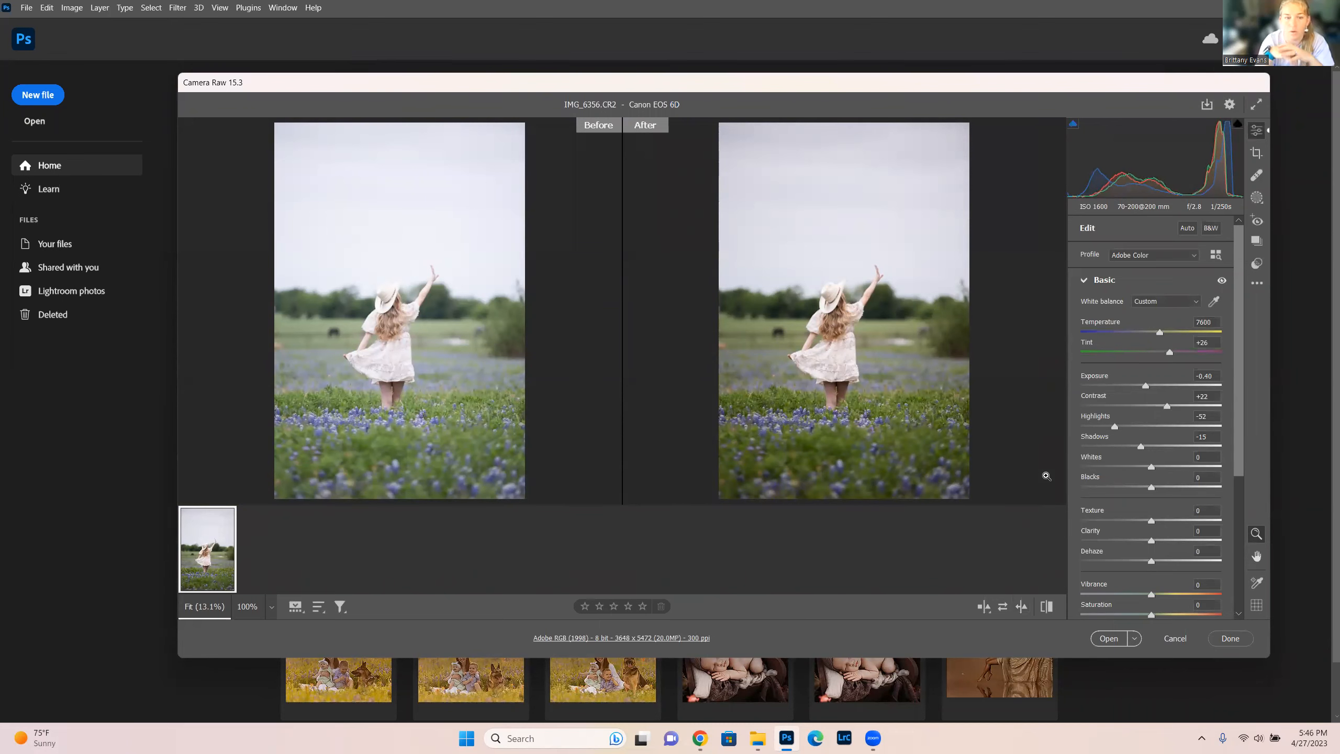
Open the adjusted IMG_6356.CR2 from Camera Raw for editing, start Sky Replacement and display the available sky presets
left_click(1098, 639)
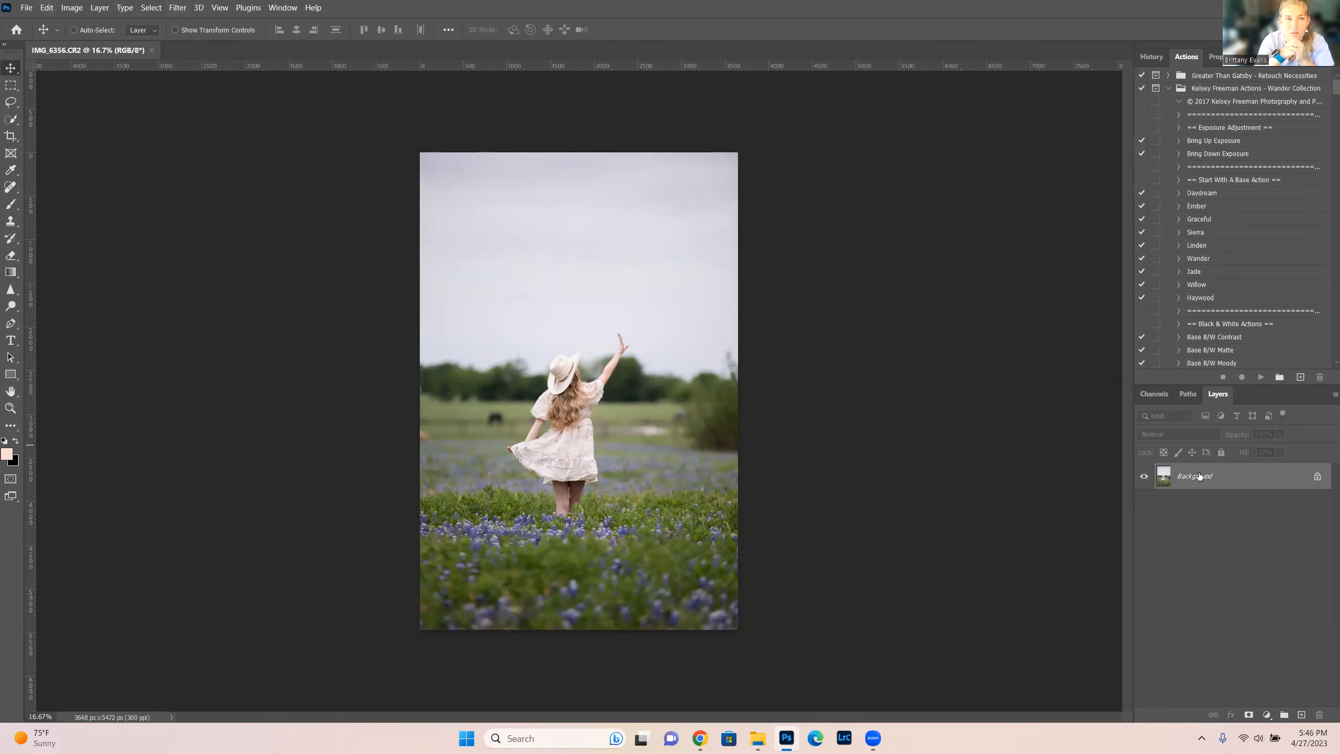
left_click(43, 8)
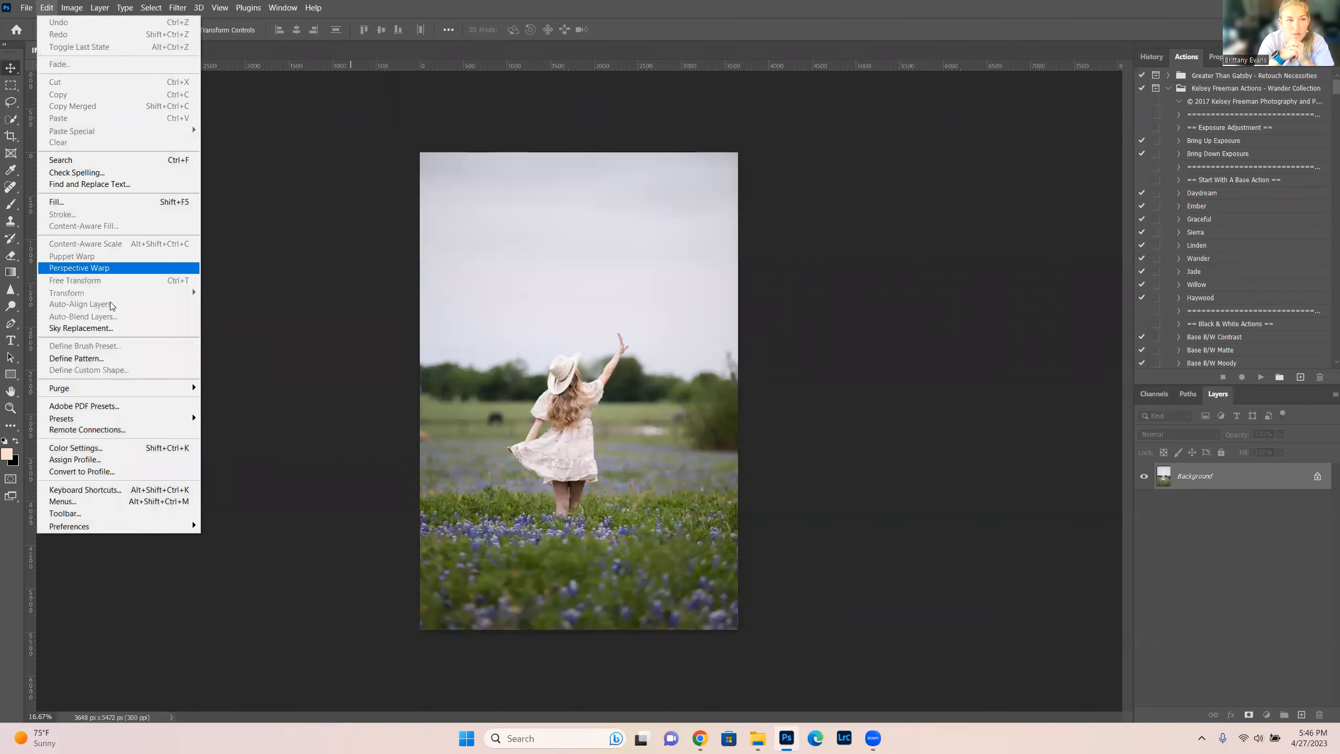
left_click(105, 328)
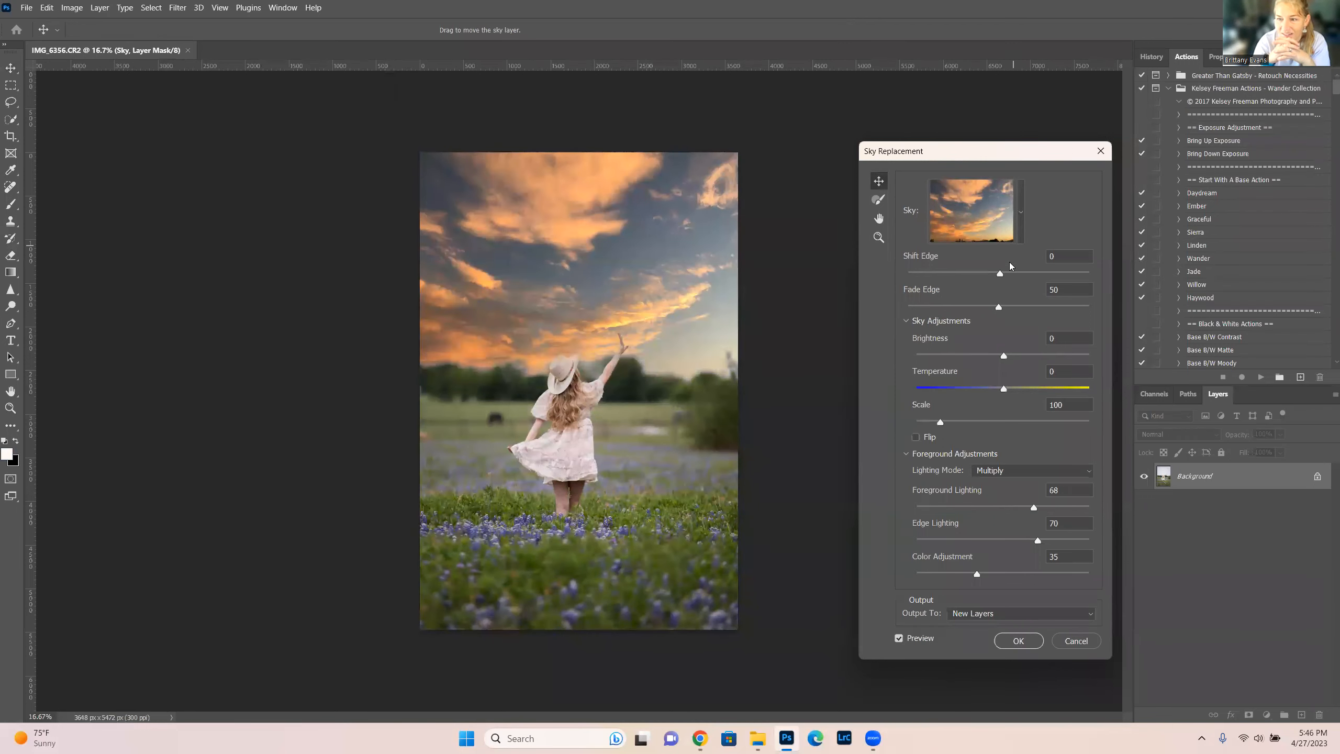
left_click(1020, 211)
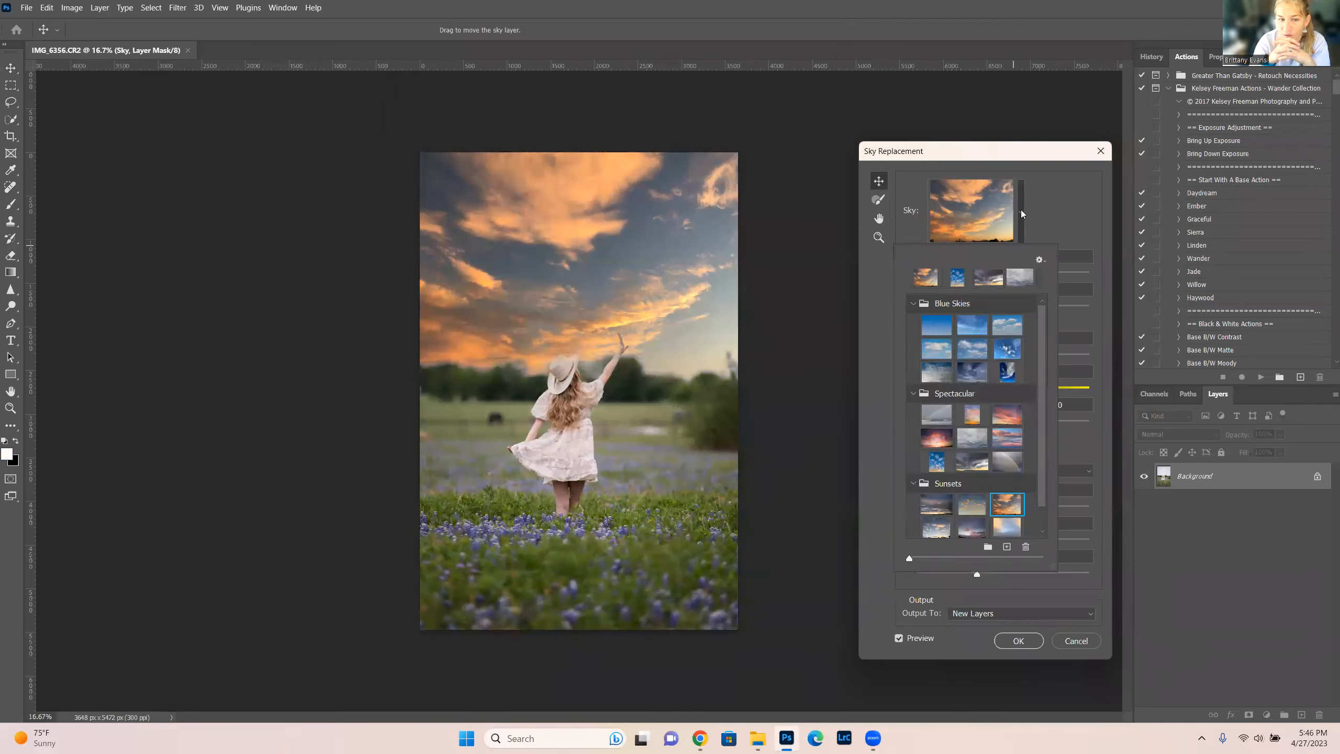
Preview the recently used blue, dark stormy and grey overcast skies on the photo
left_click(957, 278)
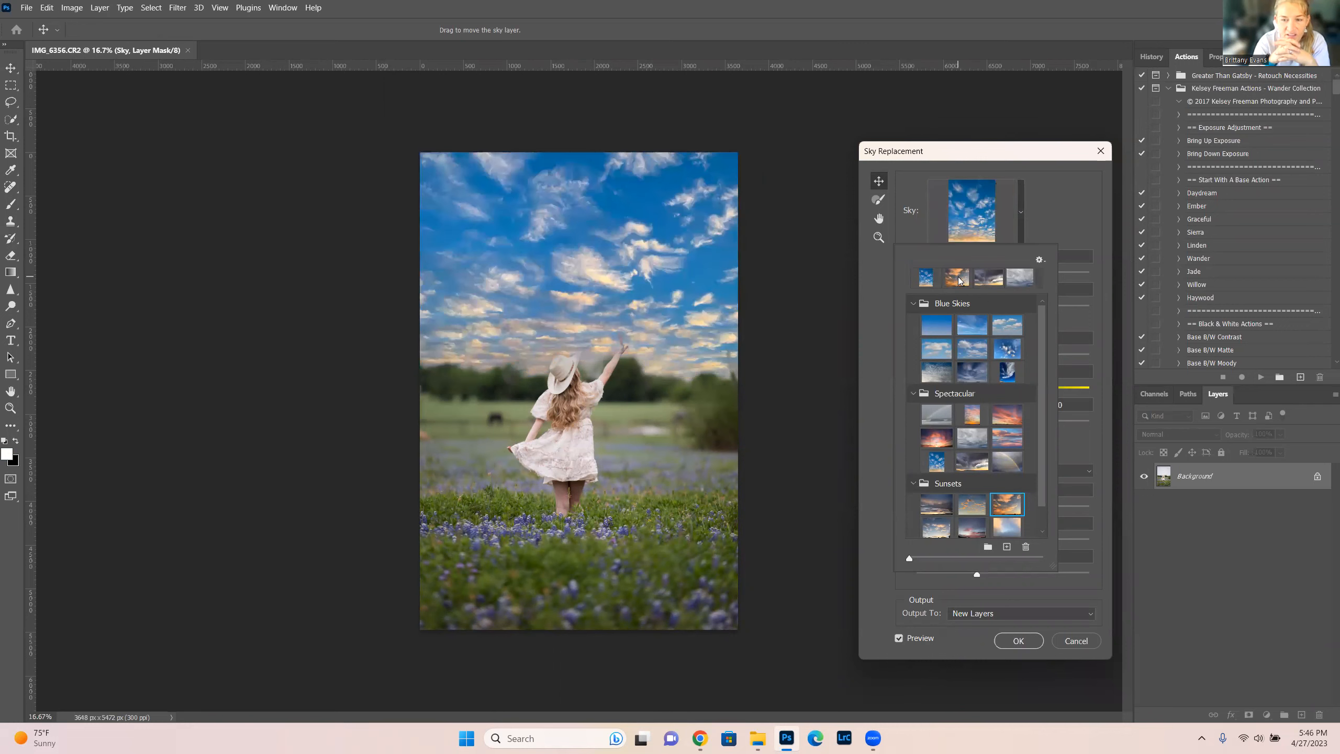
left_click(997, 283)
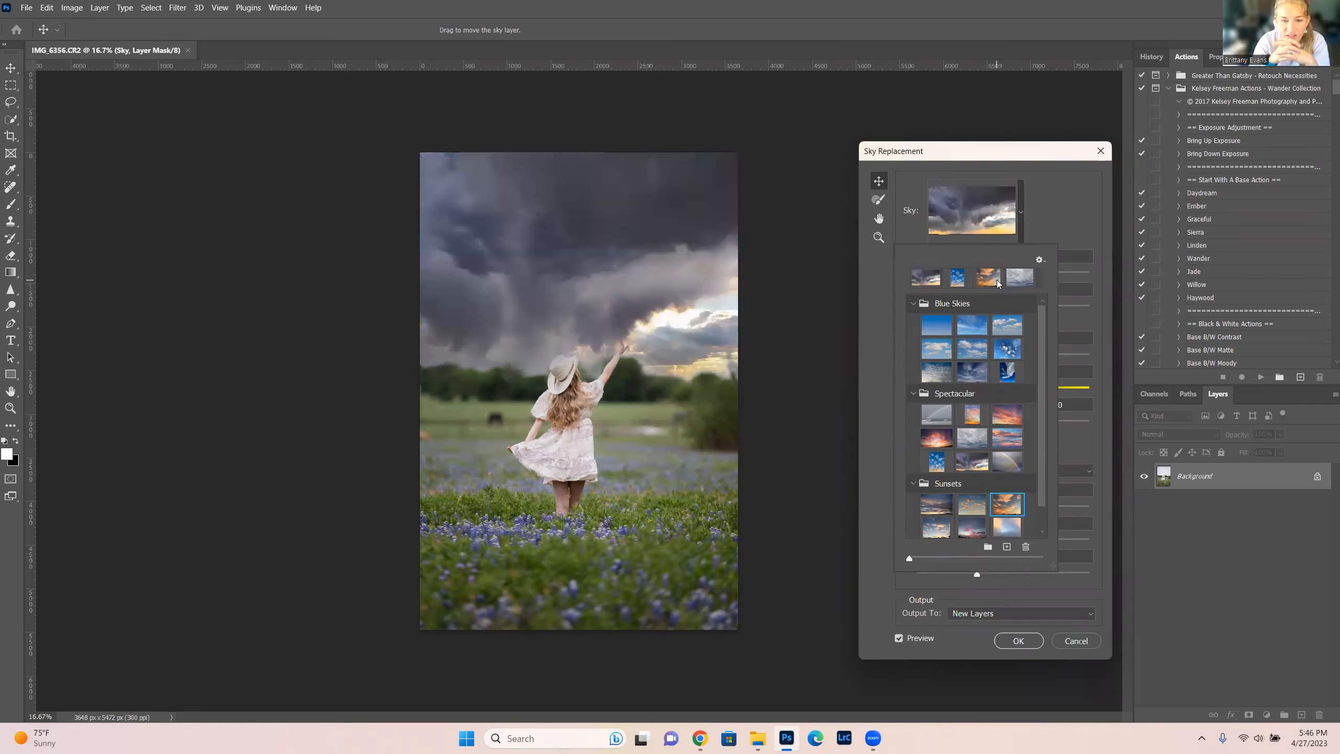
left_click(1020, 278)
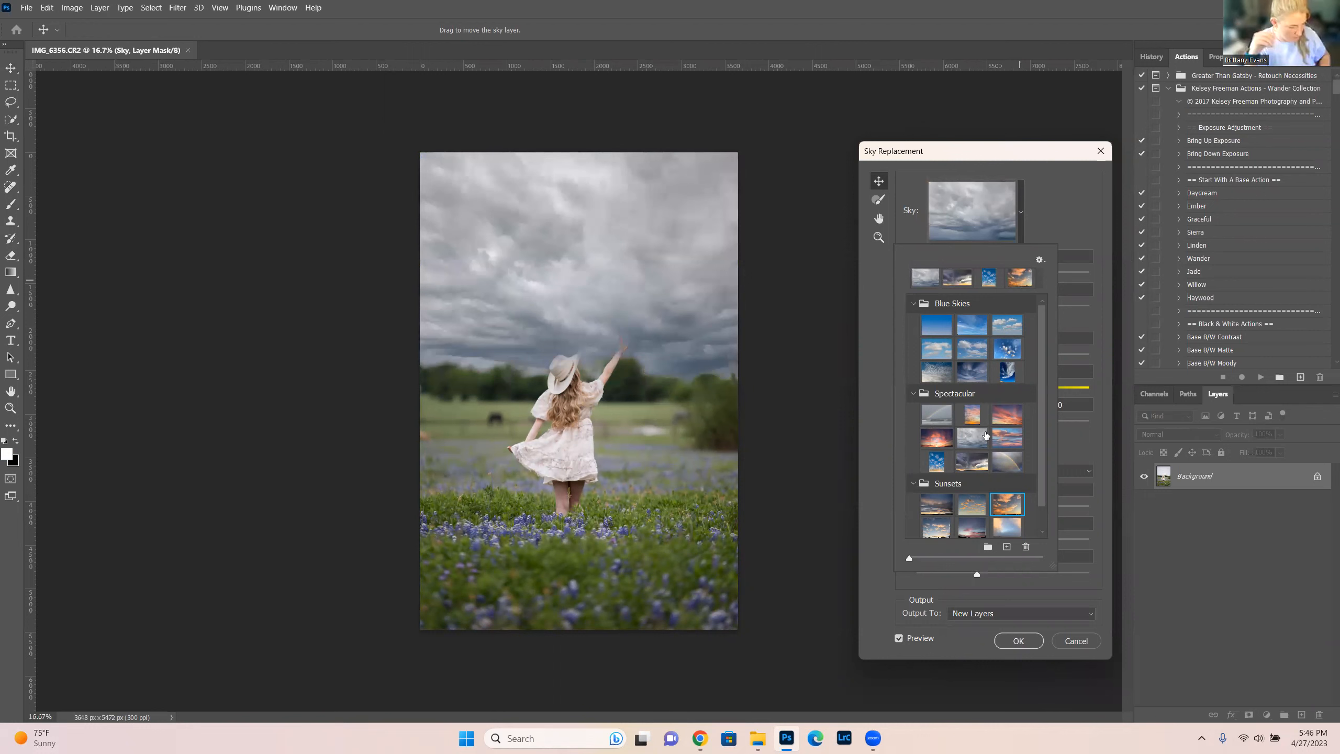
Try out sunset skies from the Spectacular and Sunsets preset groups on the photo
scroll(990, 460, "down", 2)
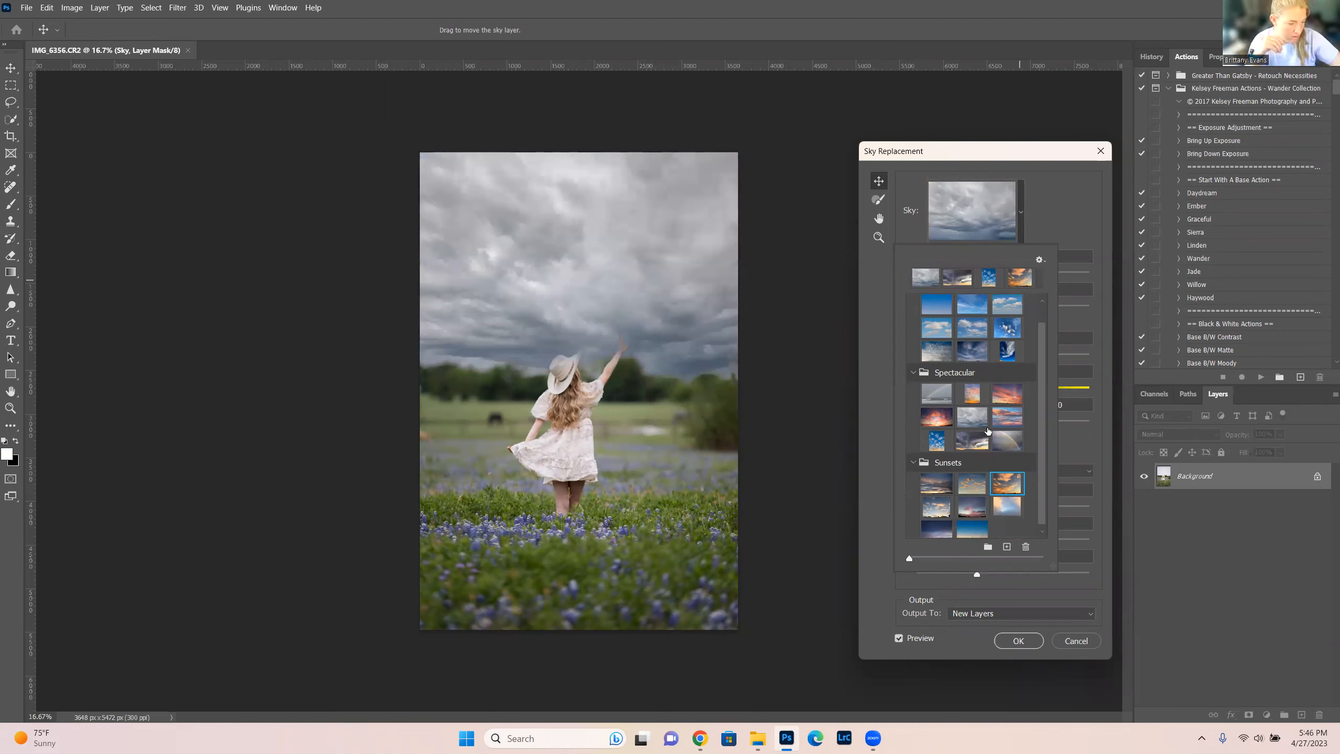
left_click(936, 414)
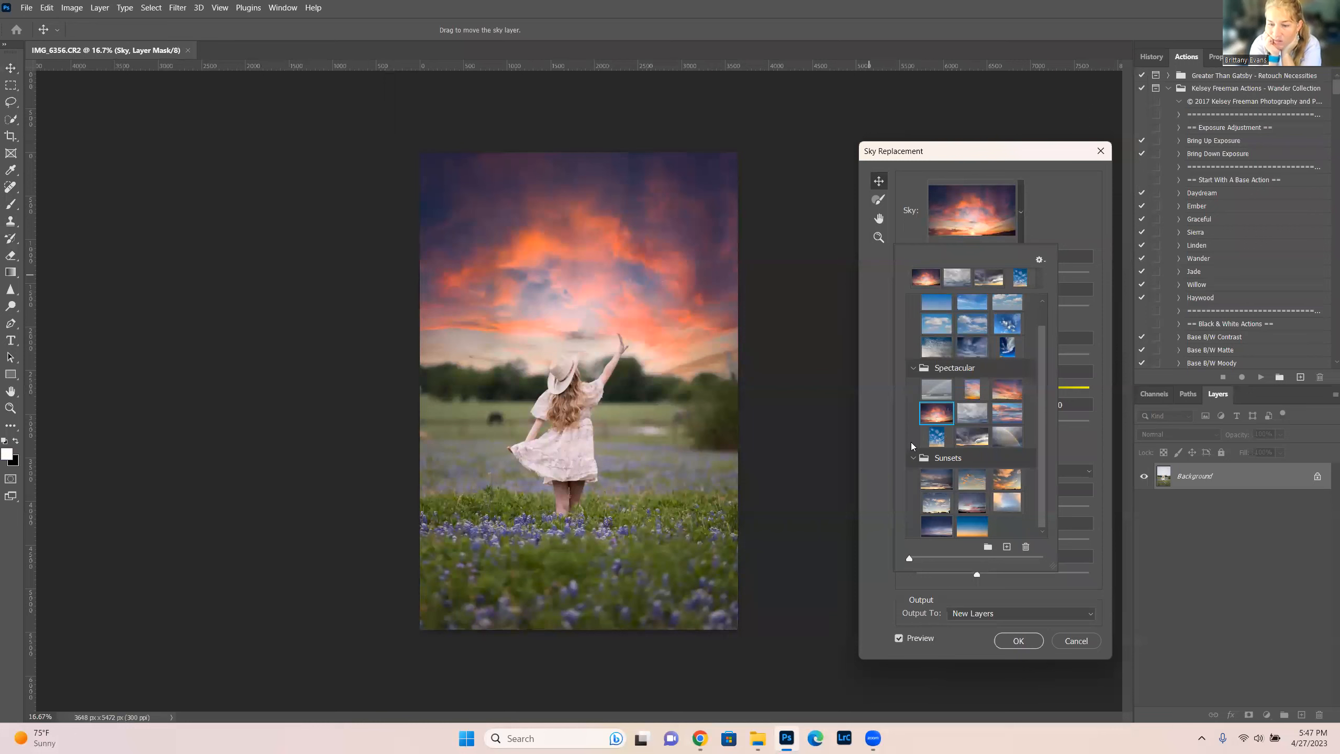
left_click(1005, 410)
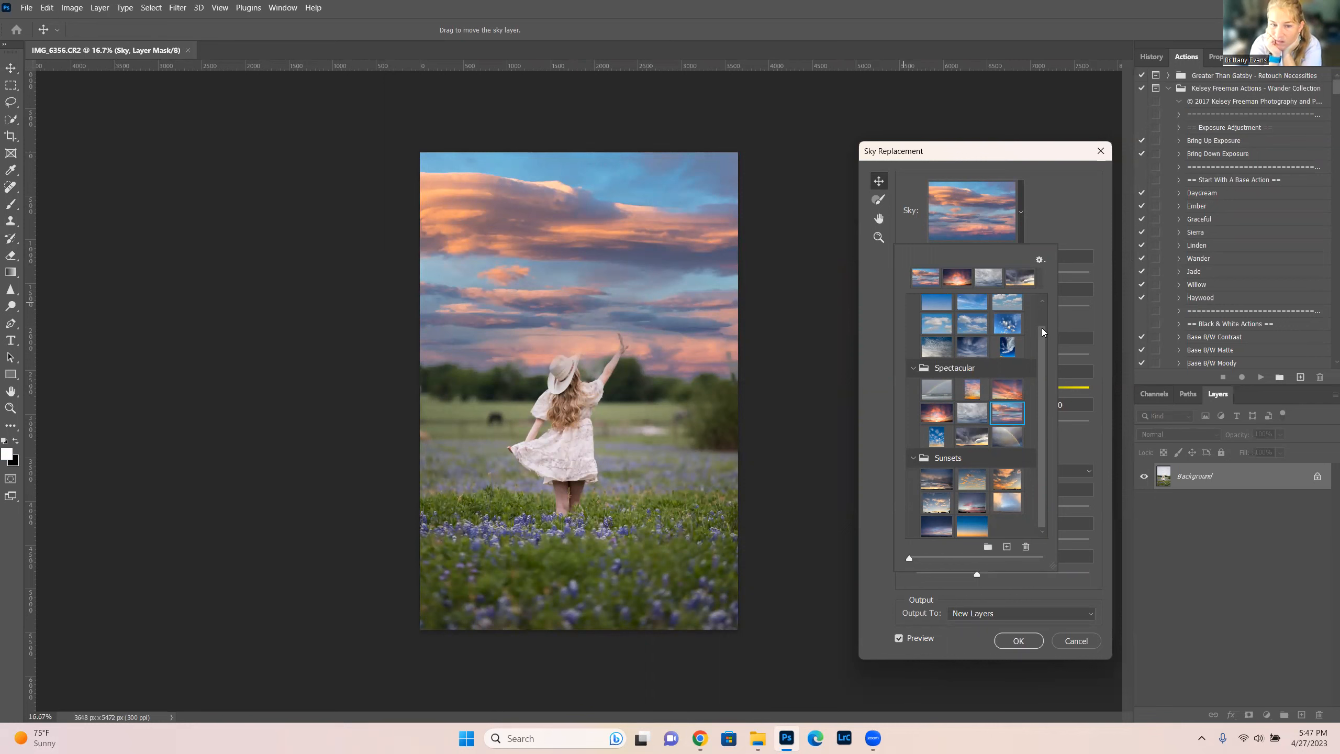
left_click(976, 480)
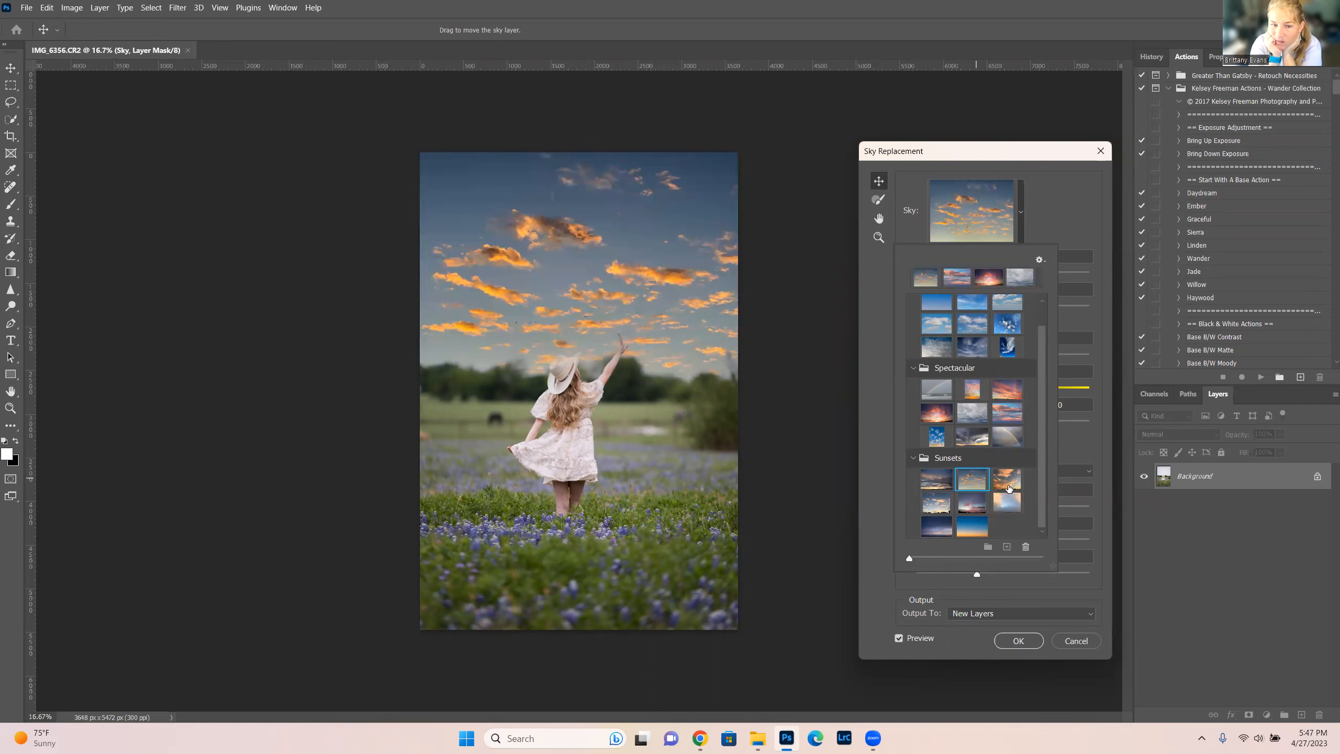
left_click(1002, 488)
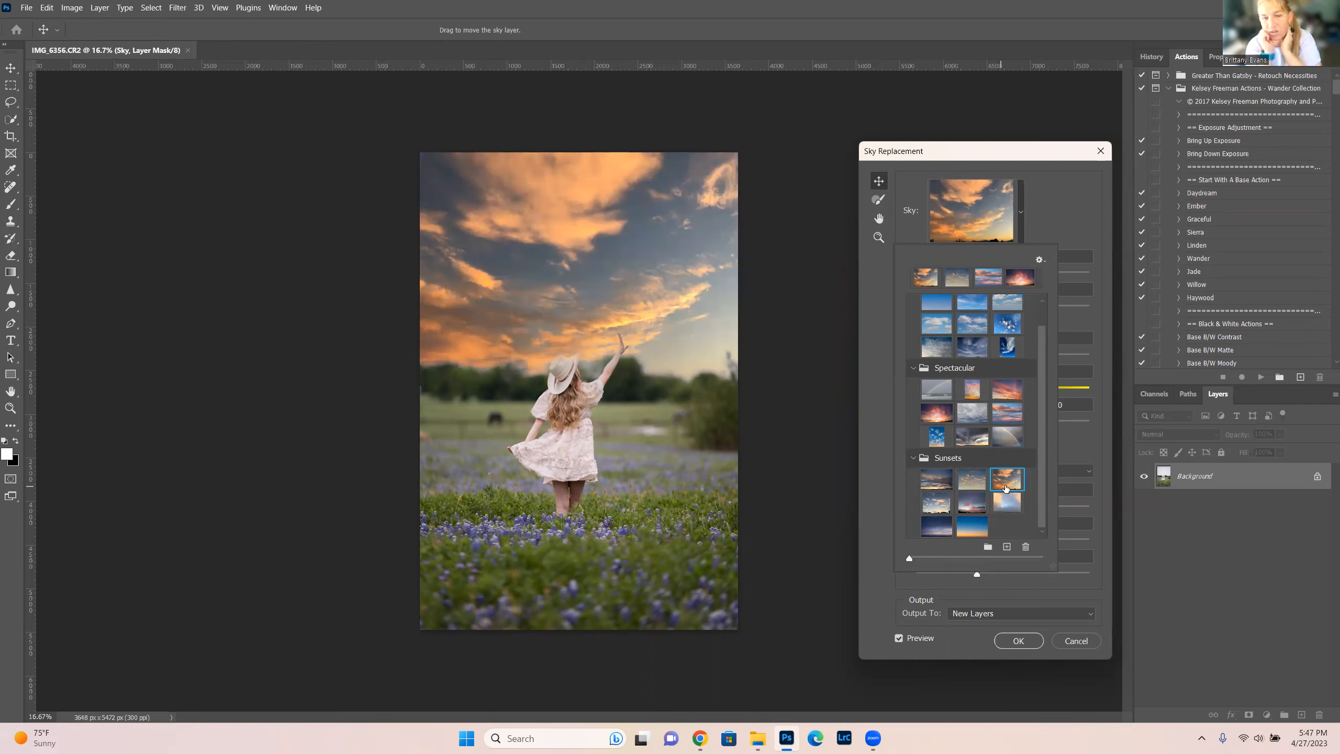
left_click(1006, 505)
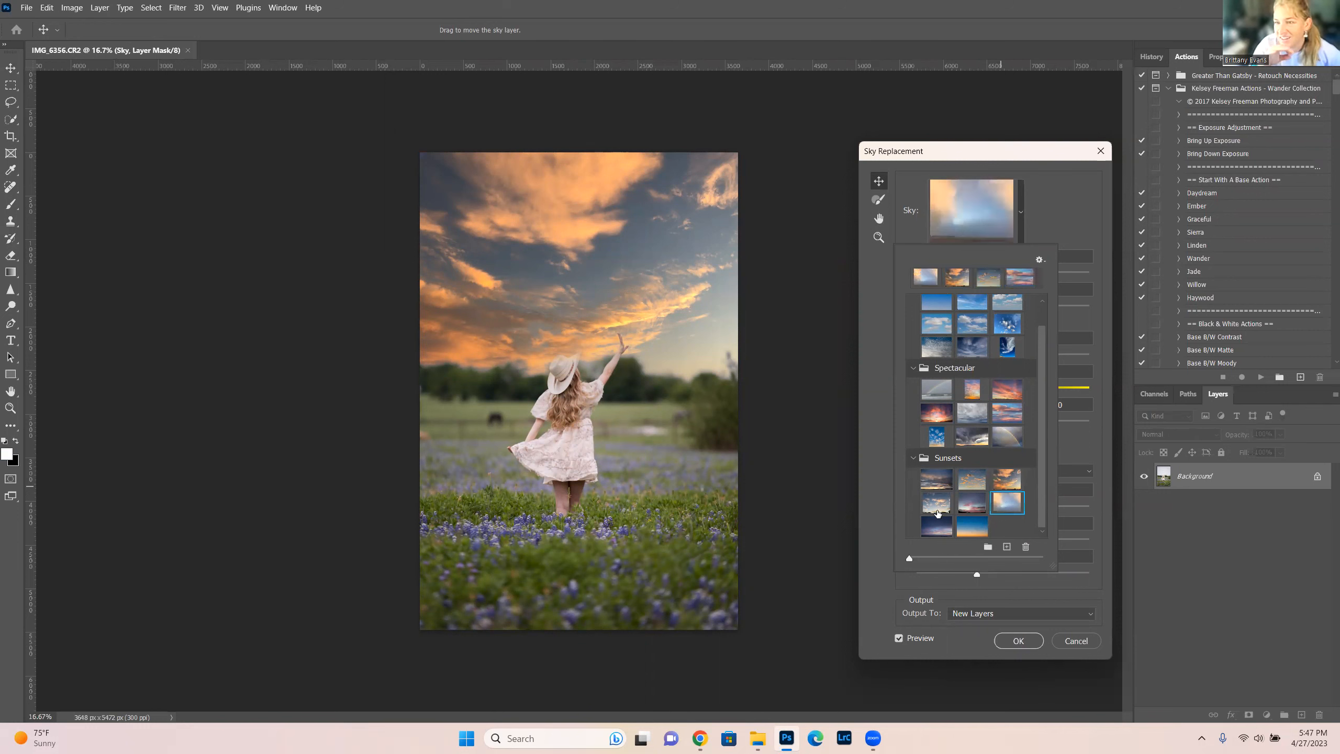
Compare the blue sky with golden clouds, two Blue Skies presets and the recent soft pastel sky
left_click(938, 442)
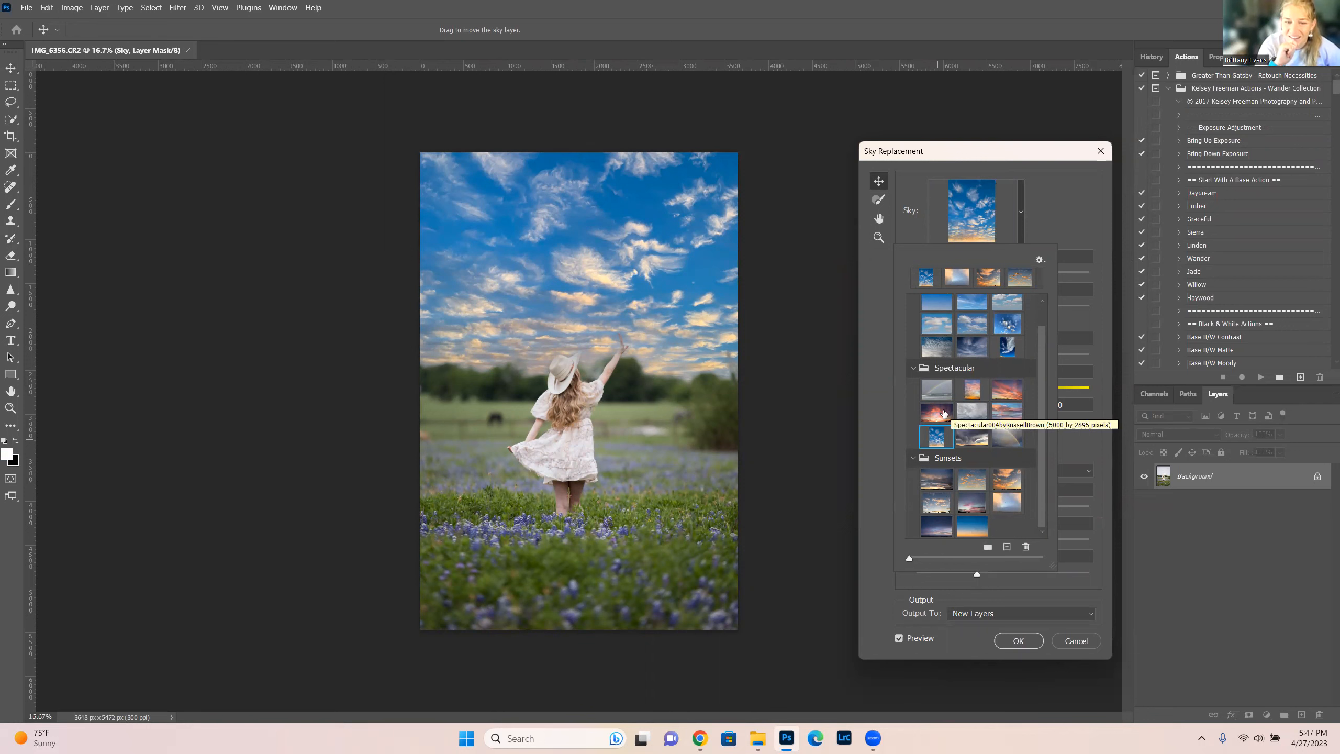
left_click(937, 346)
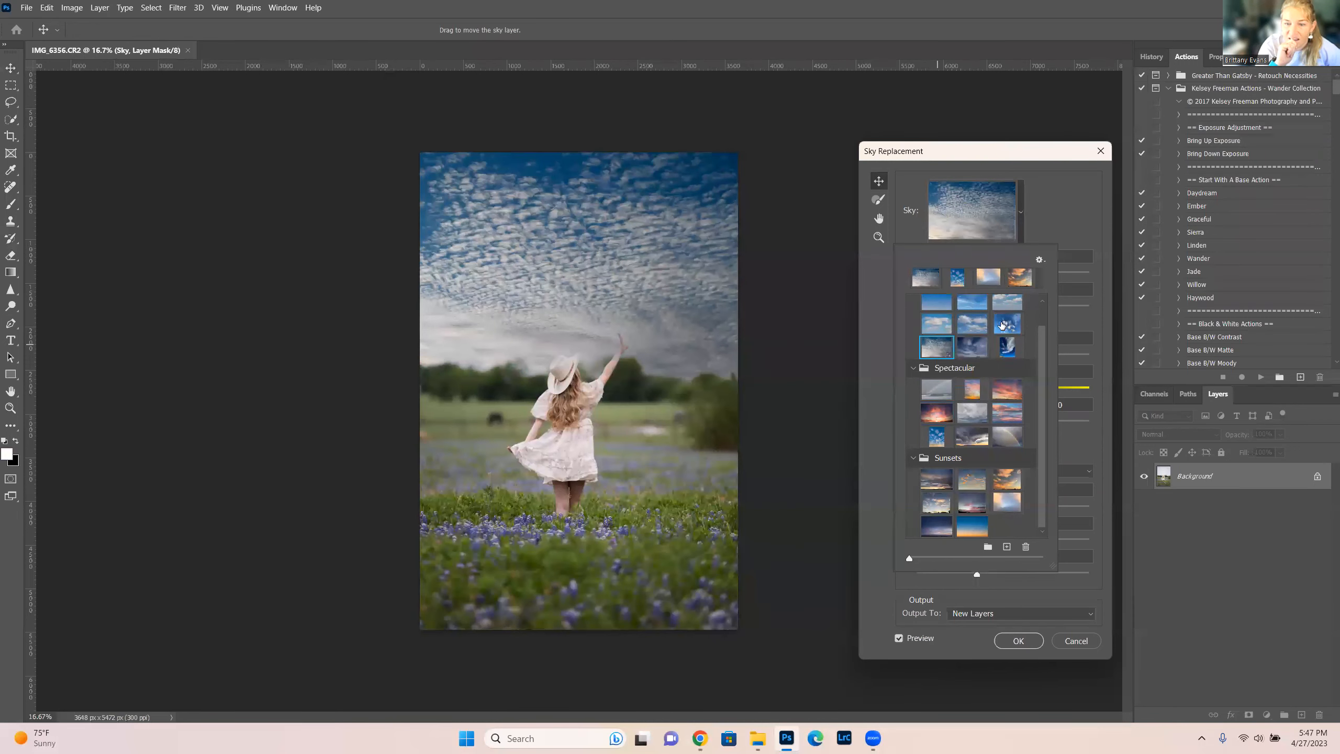
left_click(975, 323)
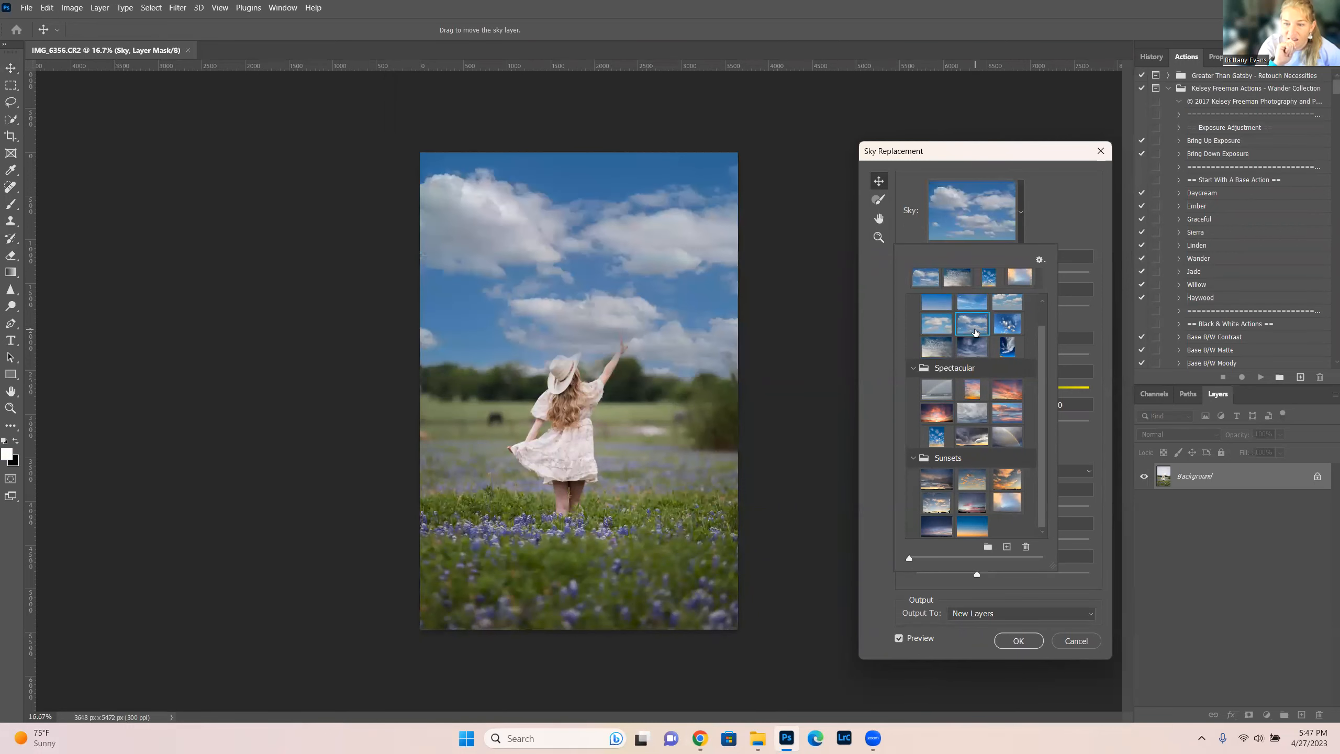
scroll(1044, 368, "up", 2)
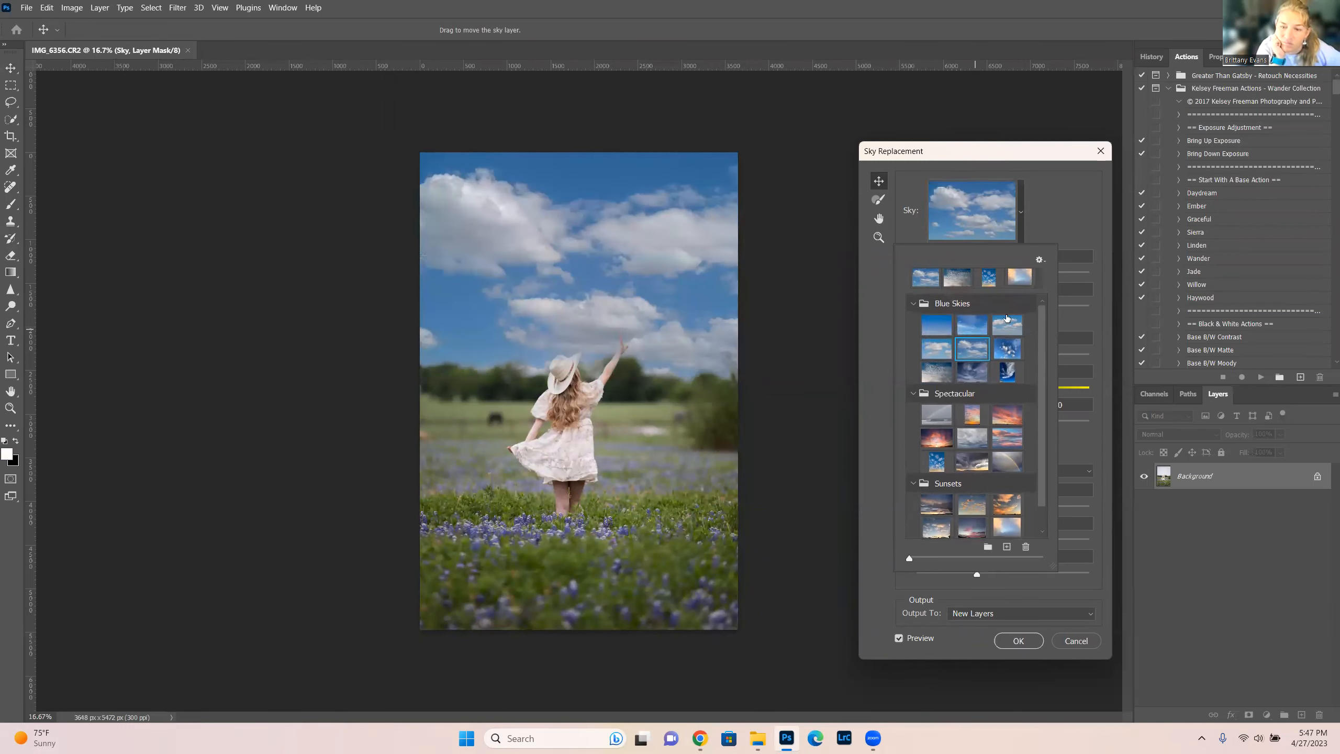
left_click(1020, 284)
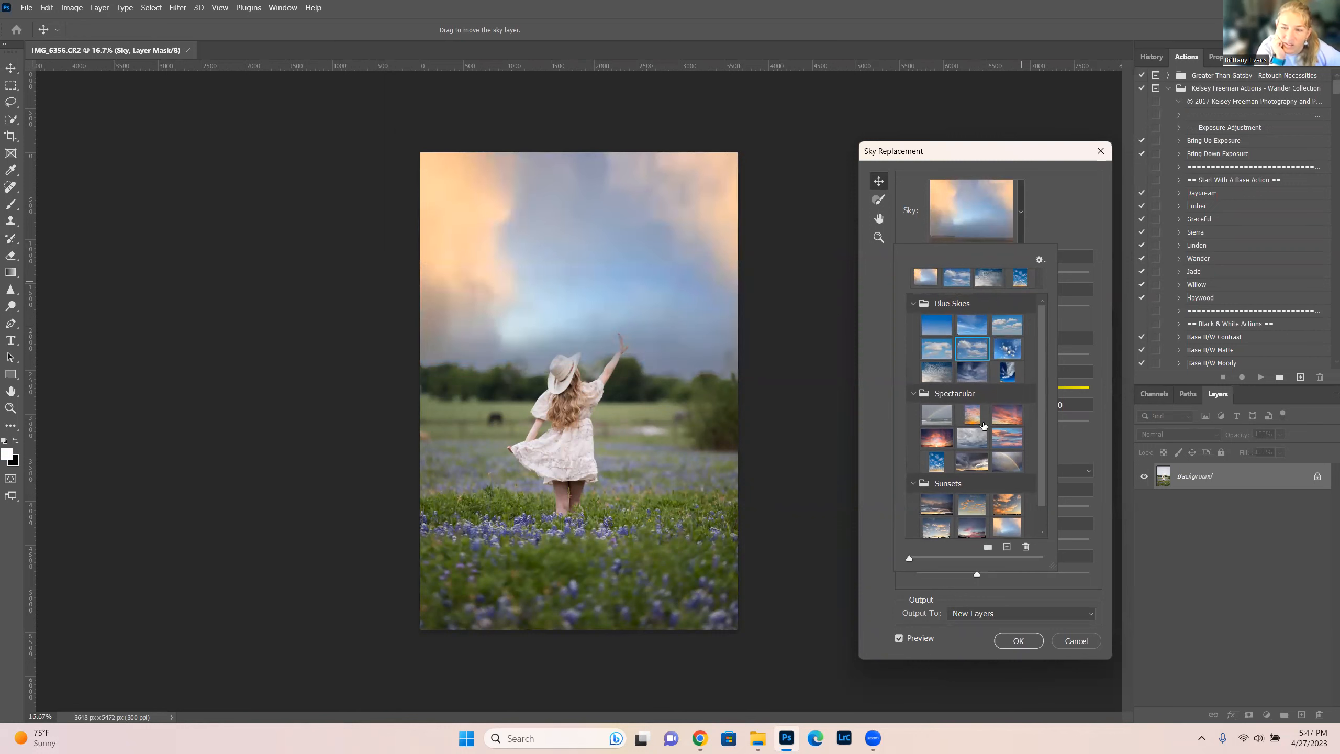
Choose the fiery orange and purple sunset from the Spectacular presets as the replacement sky and close the preset list
left_click(935, 442)
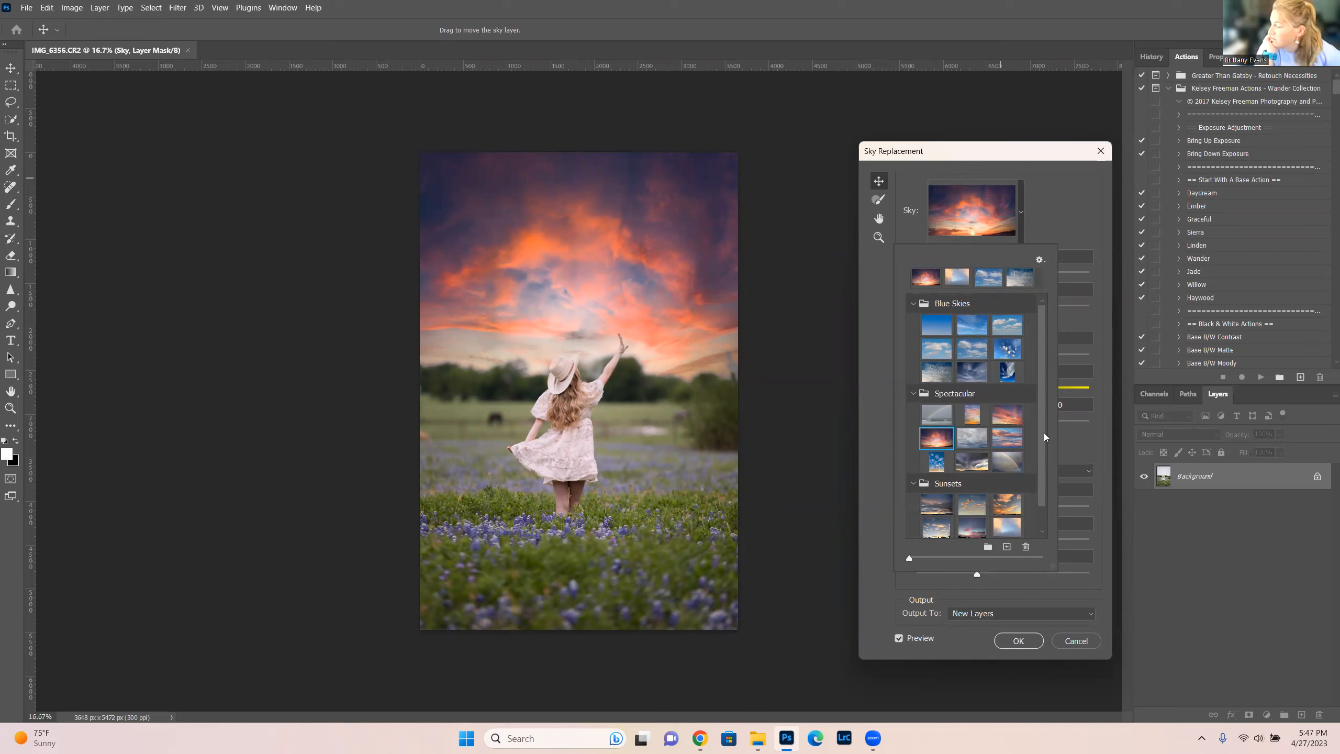
left_click_drag(1044, 433, 1043, 498)
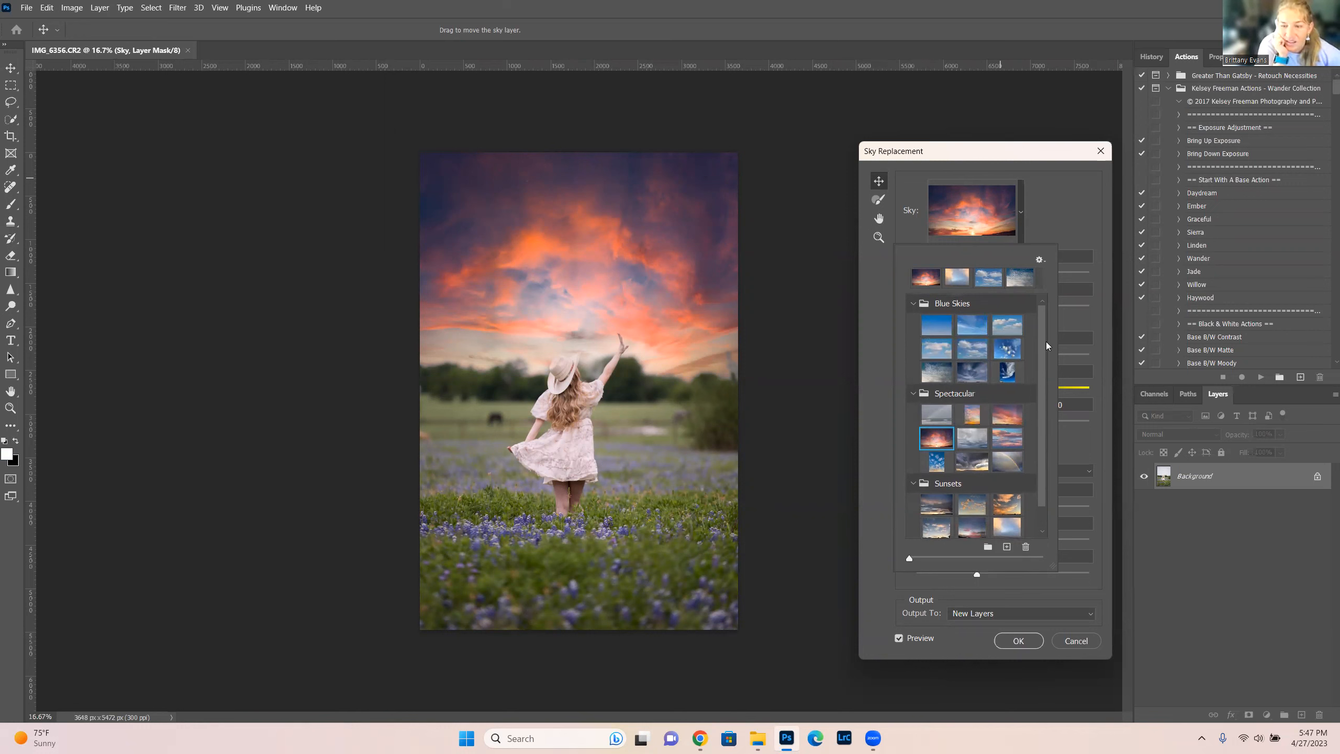
left_click(1074, 210)
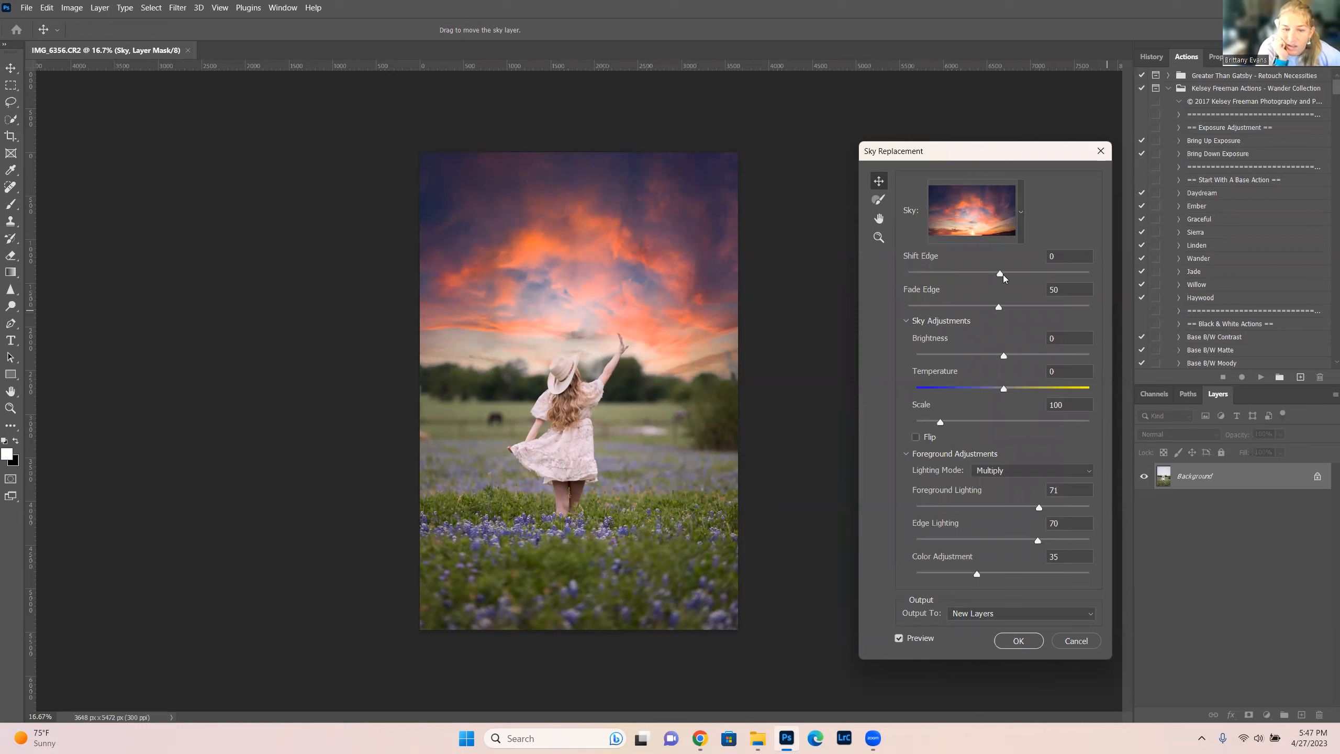
Test the extremes of the sky edge settings, then set Shift Edge to -16 and Fade Edge to 51
left_click_drag(1000, 274, 901, 272)
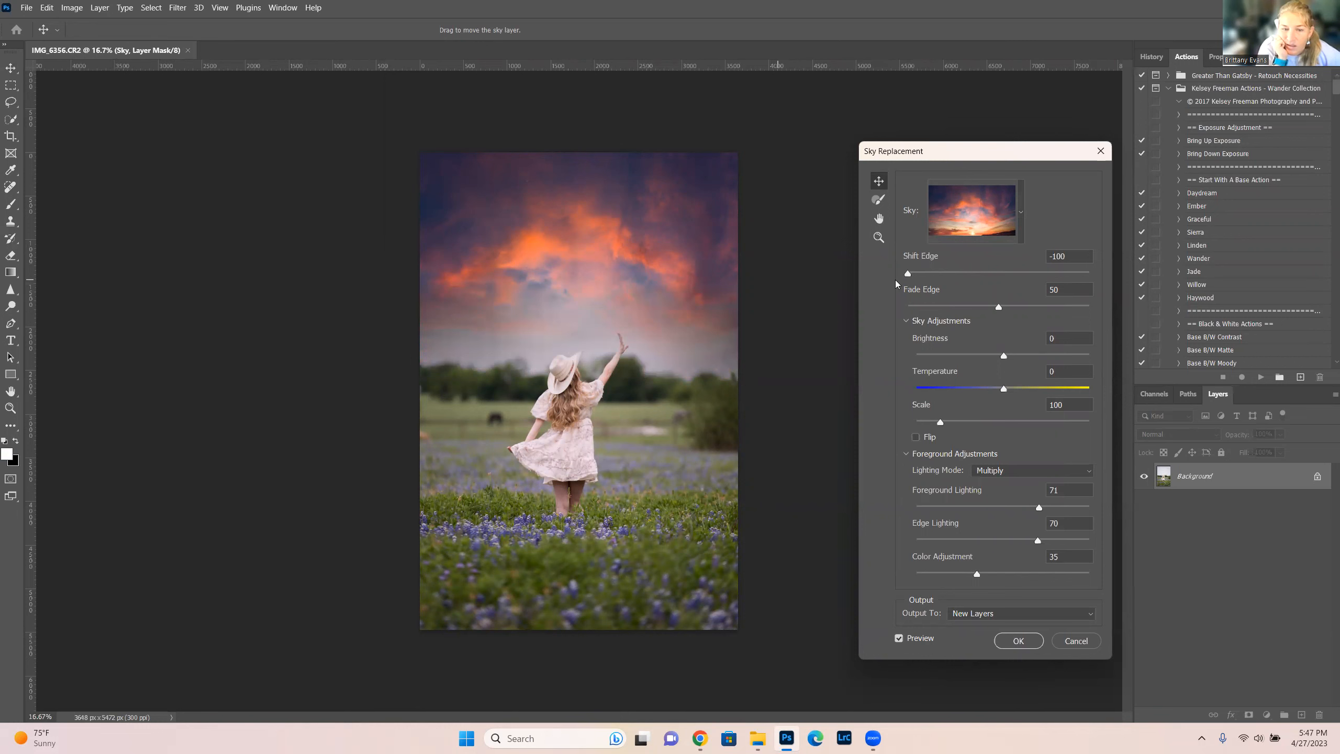
left_click_drag(909, 273, 997, 273)
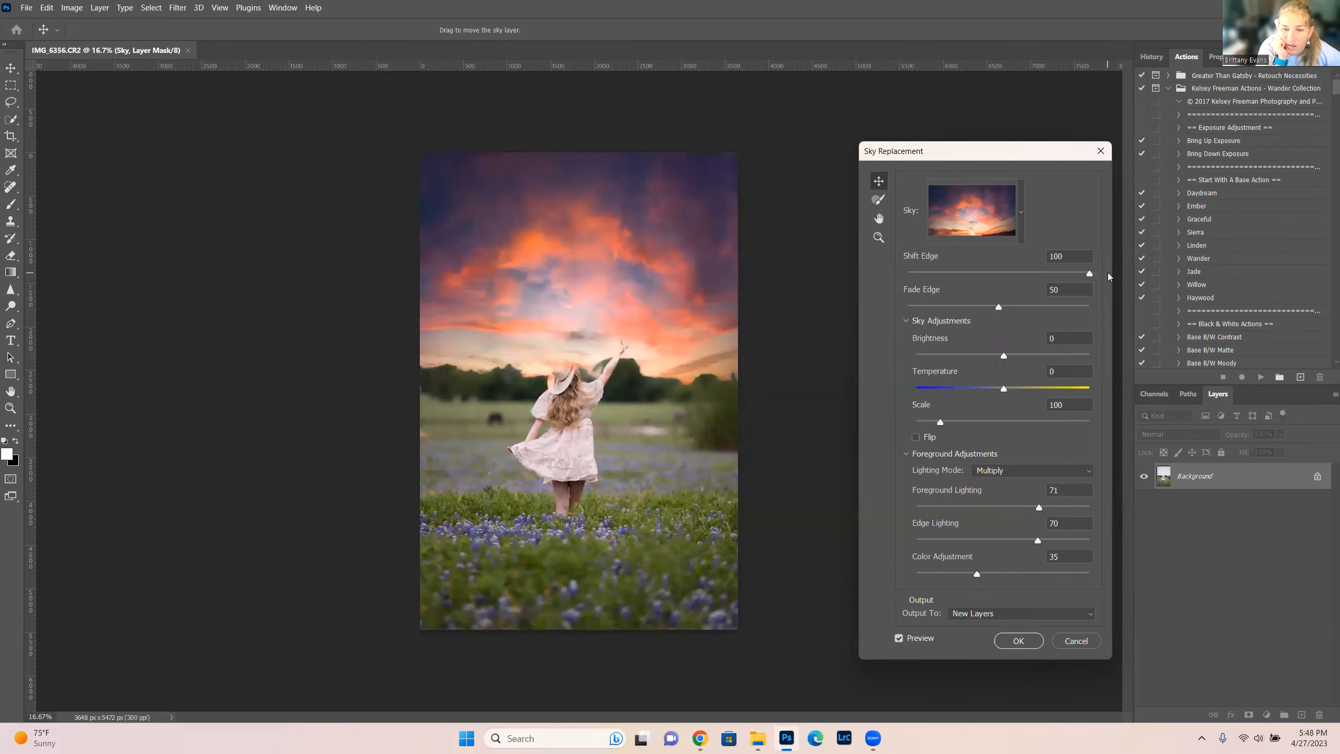
left_click_drag(1089, 273, 984, 264)
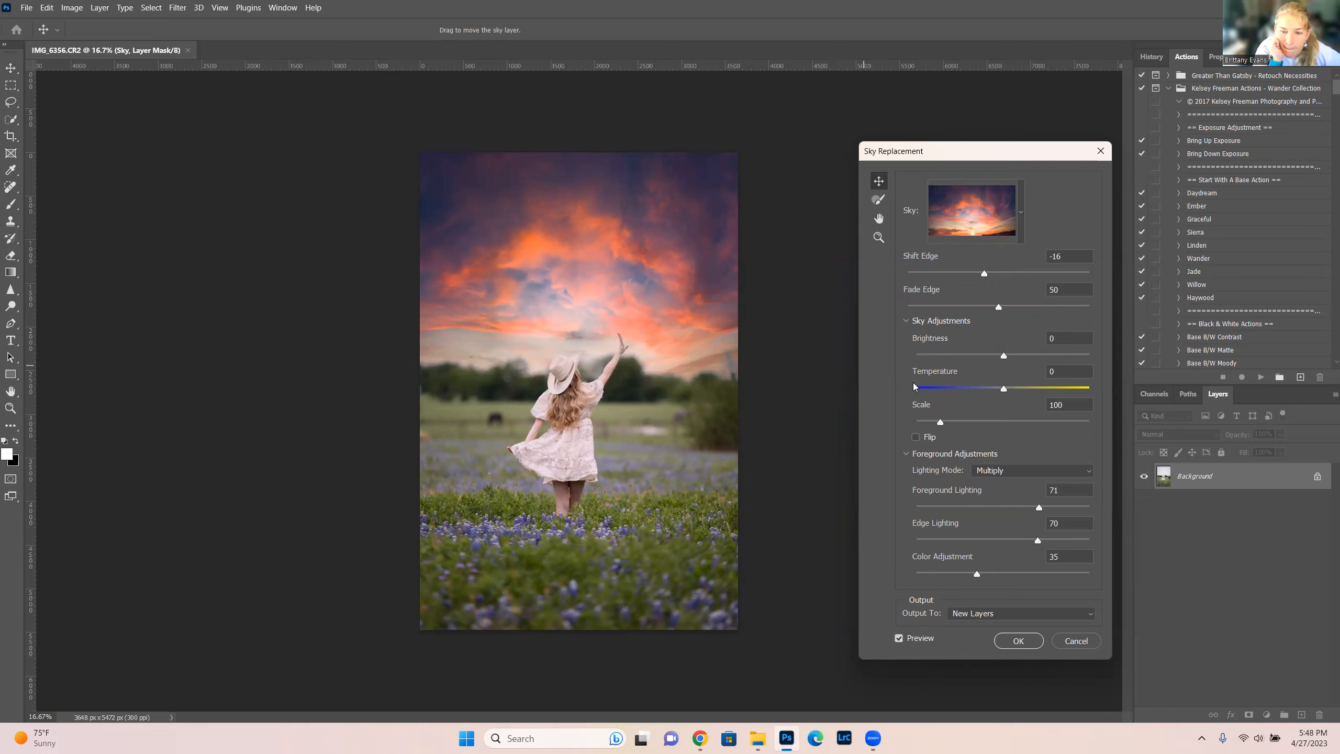
left_click_drag(996, 307, 890, 309)
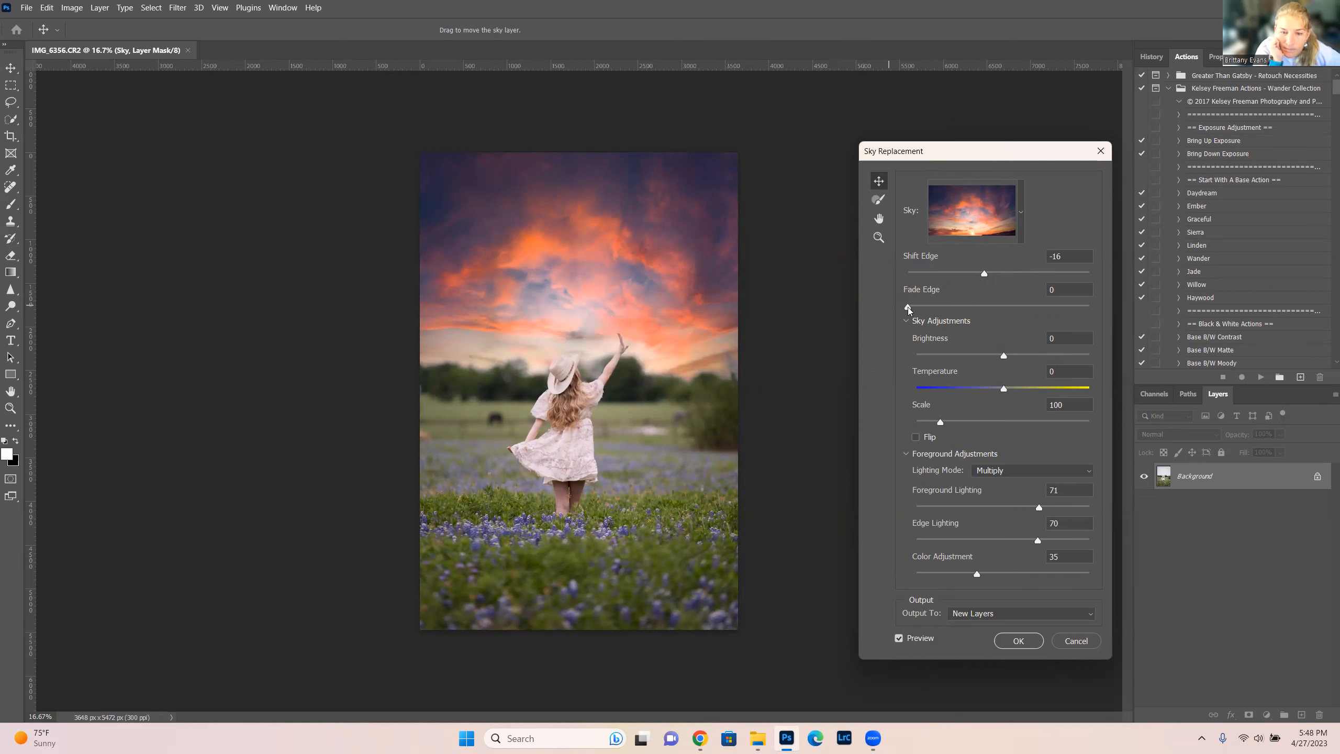
left_click_drag(907, 306, 1001, 305)
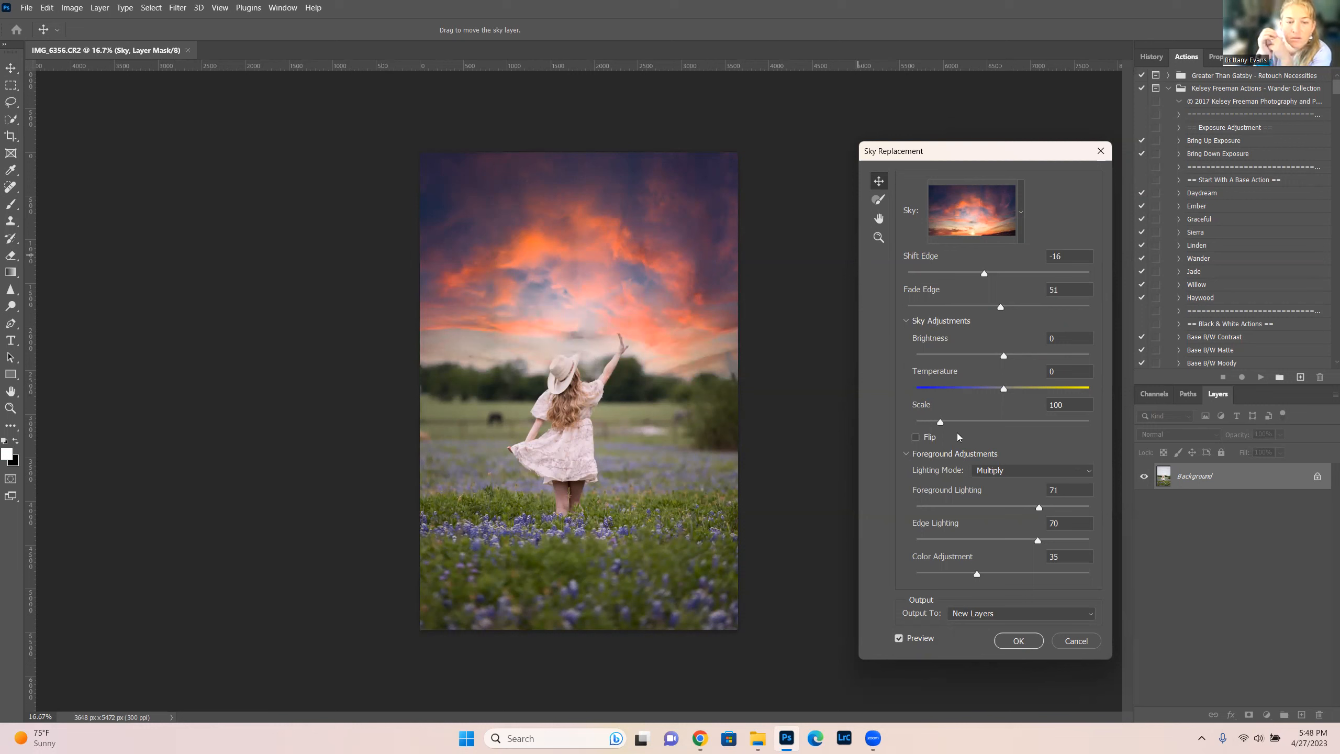
Set the sky Temperature to 9 and apply the sky replacement with output to New Layers
mouse_move(1003, 388)
left_mouse_down()
mouse_move(947, 389)
mouse_move(1134, 385)
mouse_move(1011, 389)
left_mouse_up()
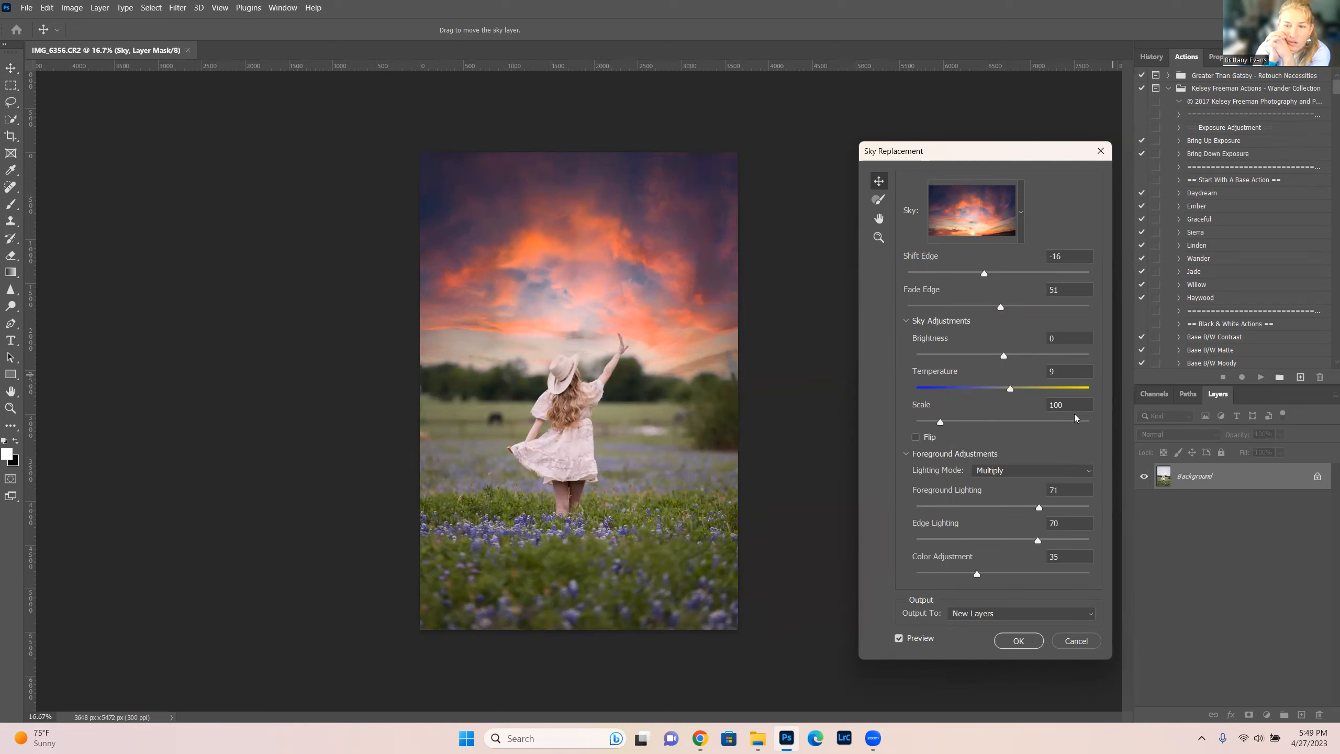
left_click(975, 613)
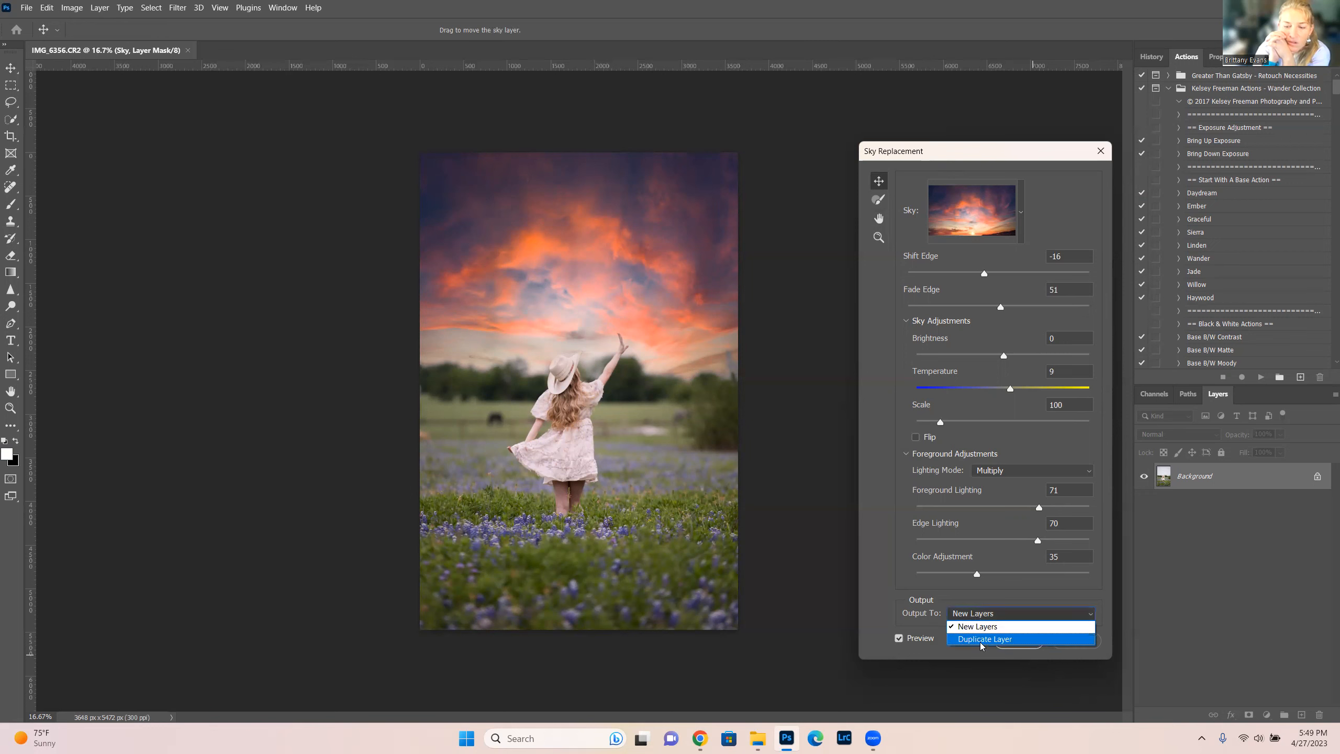
left_click(980, 626)
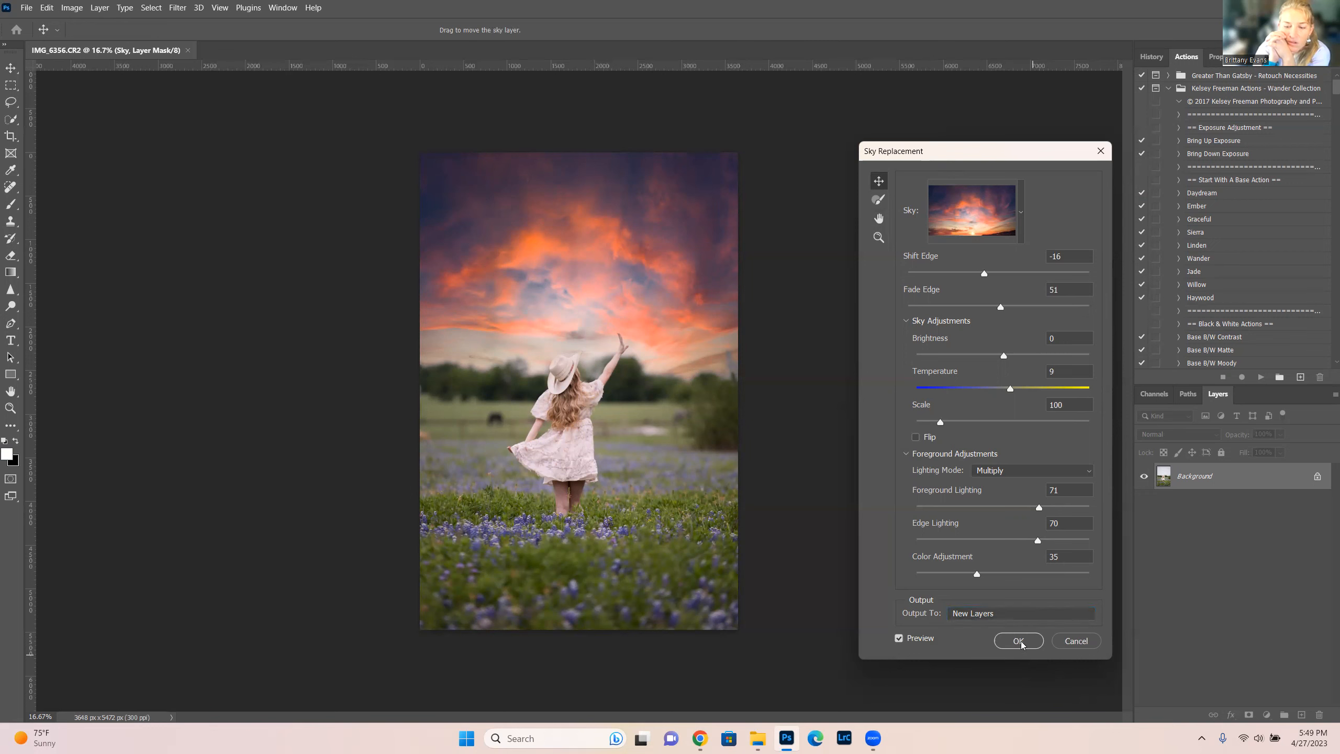
left_click(1021, 643)
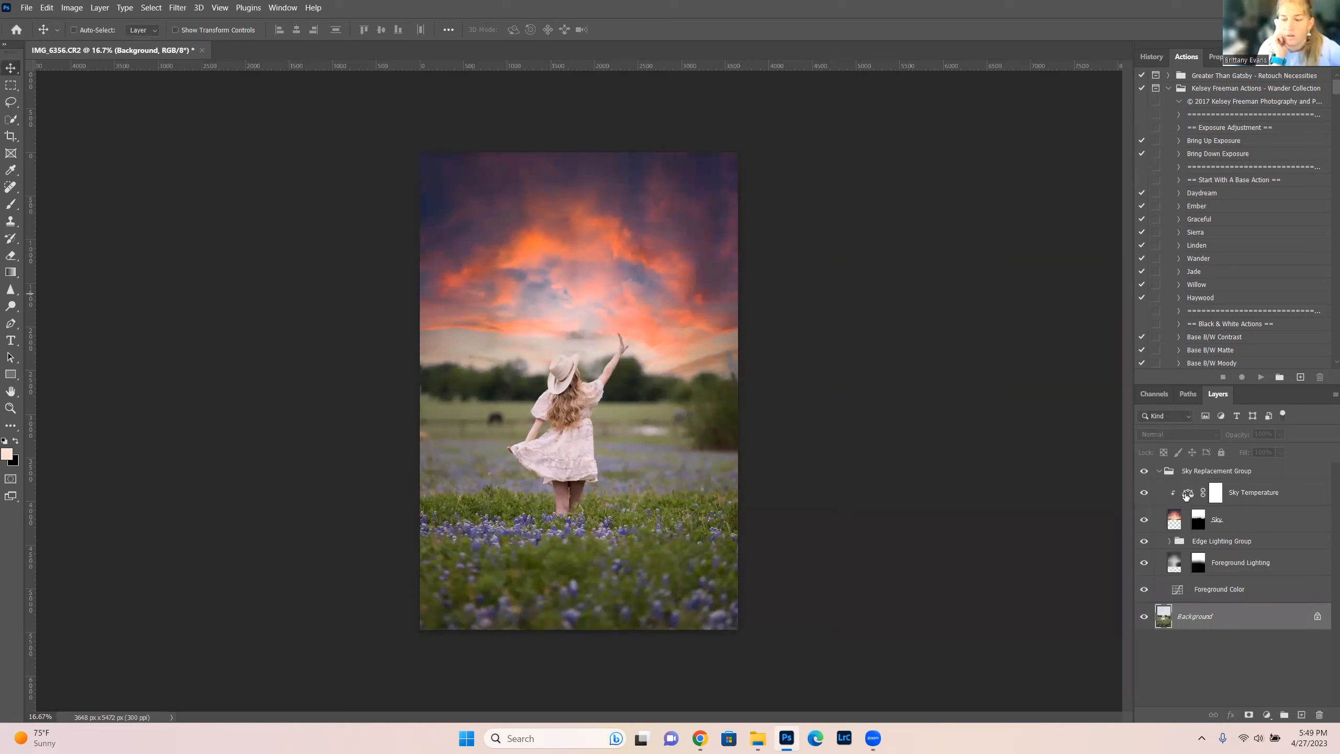
Collapse the Sky Replacement Group, toggling its visibility to compare the skies, and add a layer mask to the group
left_click(1159, 470)
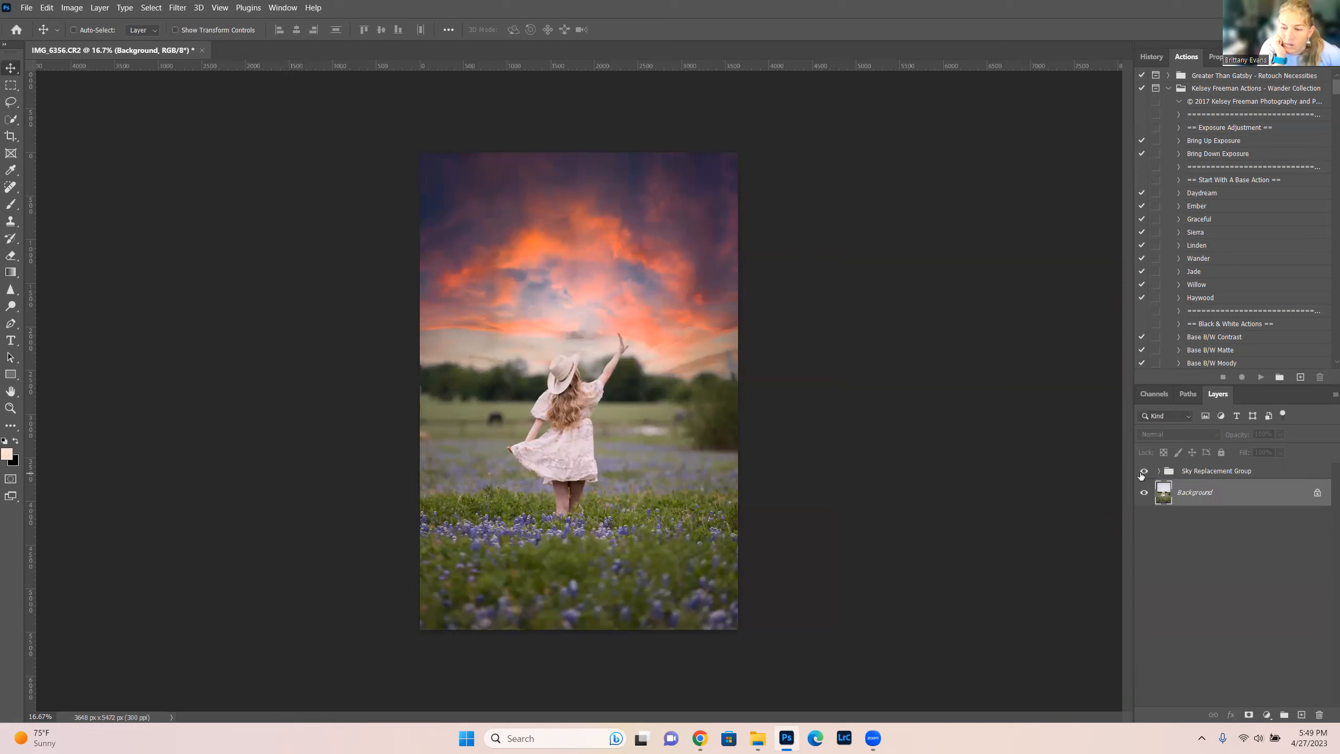
left_click(1142, 472)
left_click(1143, 472)
left_click(1143, 471)
left_click(1143, 472)
left_click(1182, 474)
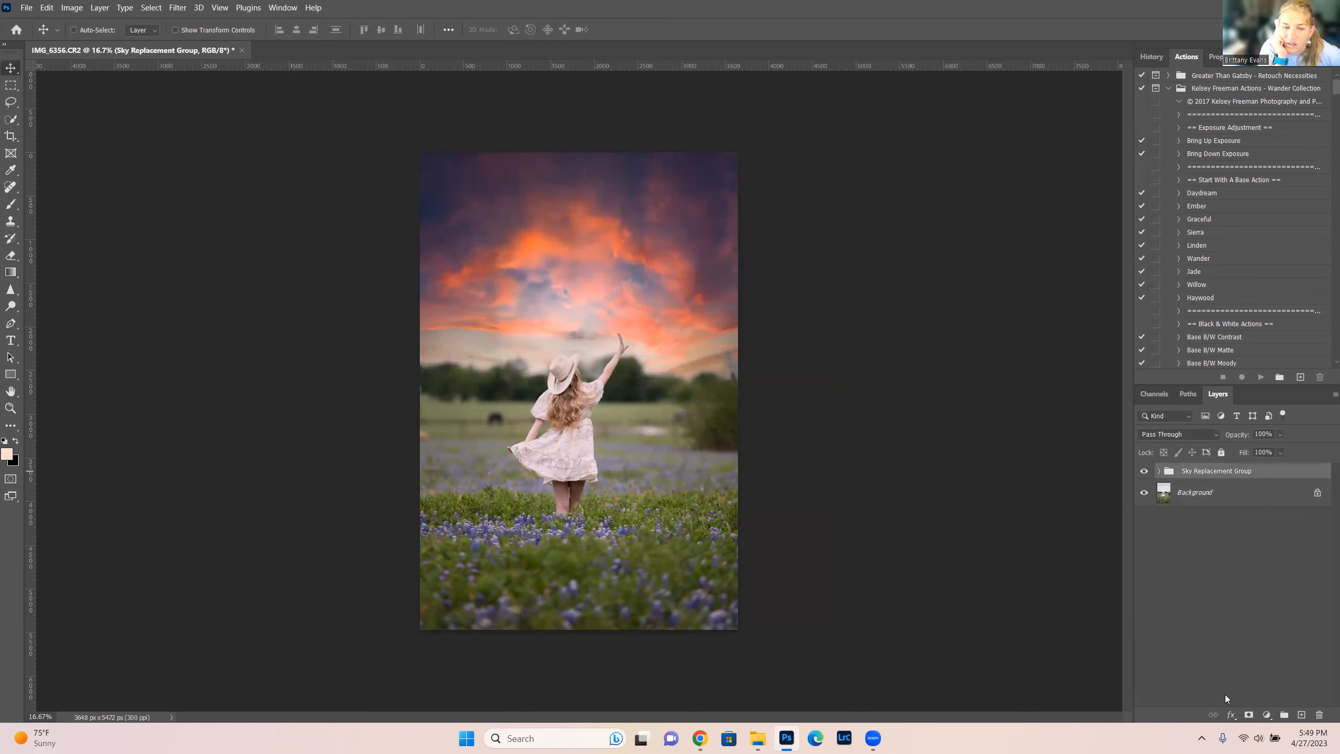
left_click(1249, 714)
Examine the sky edges around the girl's hat and raised hand up close with the Sky Replacement Group shown and hidden
key("ctrl+plus")
key("ctrl+plus")
key("ctrl+plus")
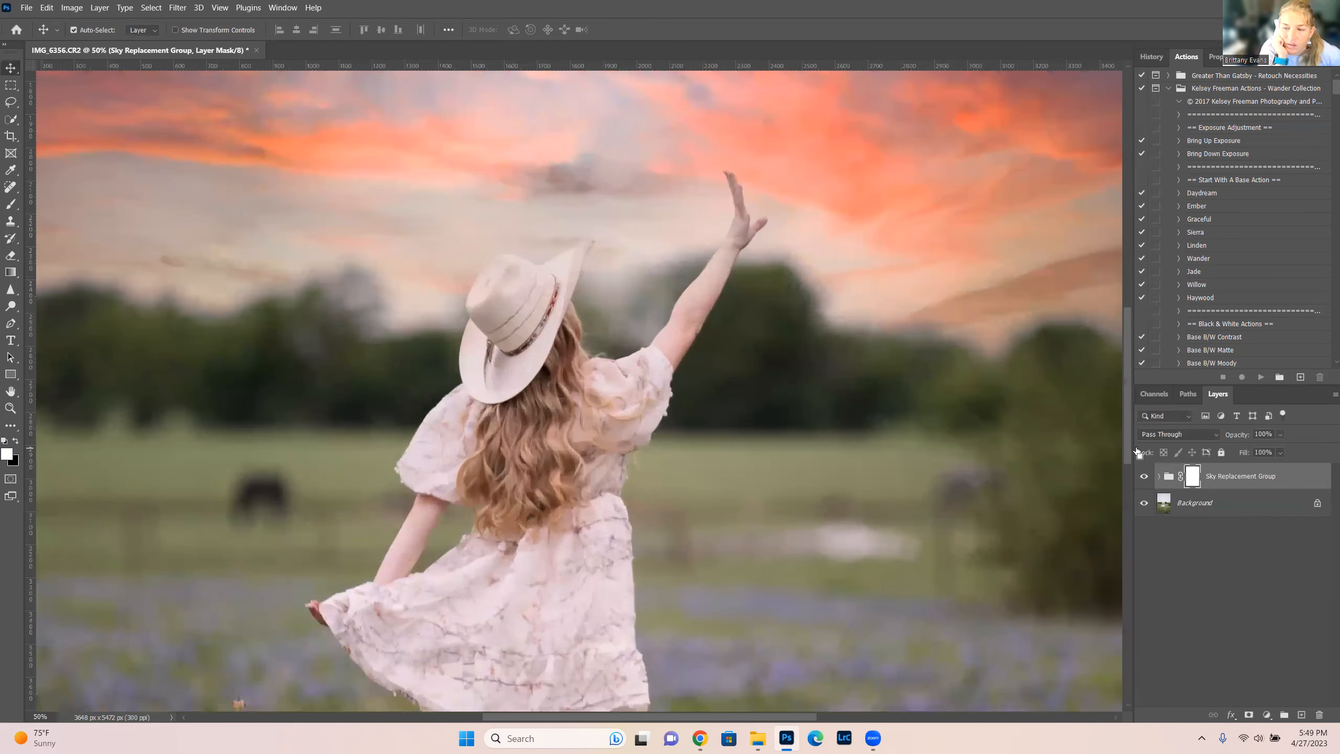
key("ctrl+plus")
key("ctrl+plus")
left_click(1144, 477)
left_click(1144, 476)
left_click(1145, 477)
left_click(1144, 477)
left_click(1145, 477)
left_click(1144, 477)
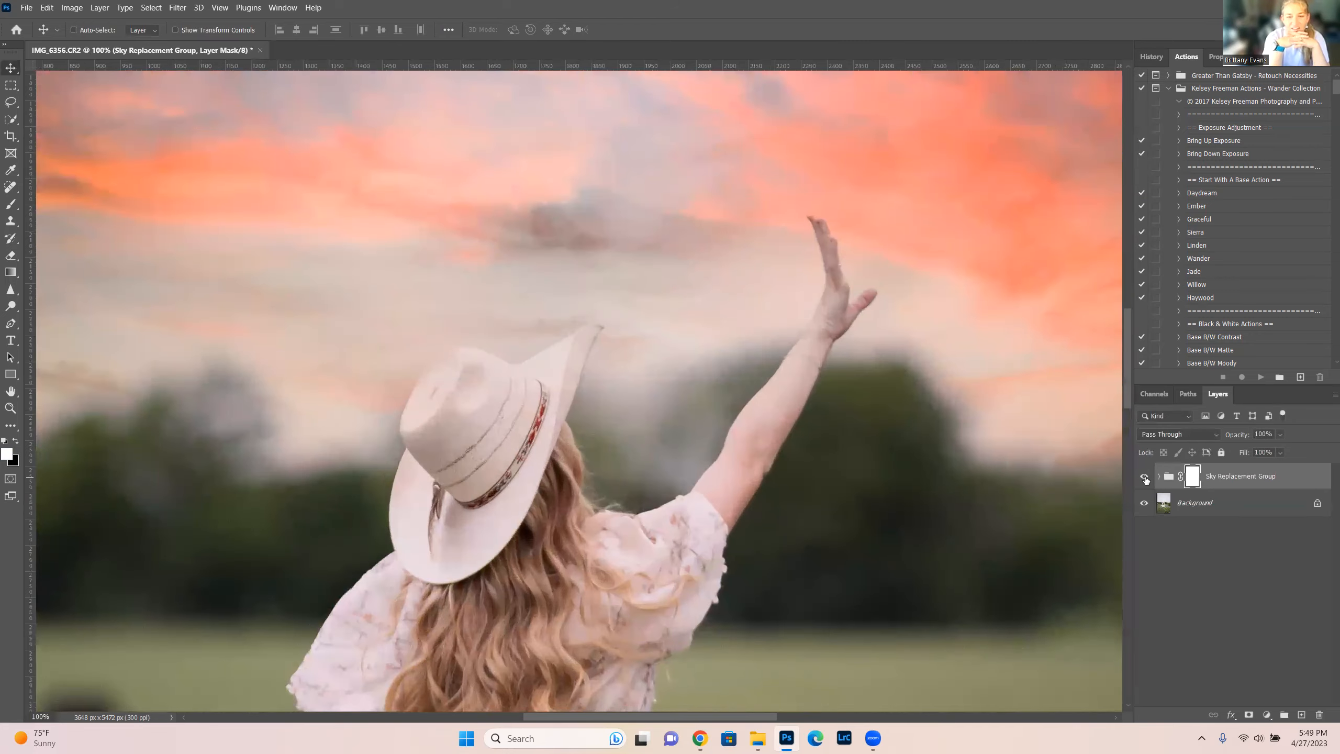
key("ctrl+minus")
key("ctrl+minus")
key("ctrl+minus")
key("ctrl+minus")
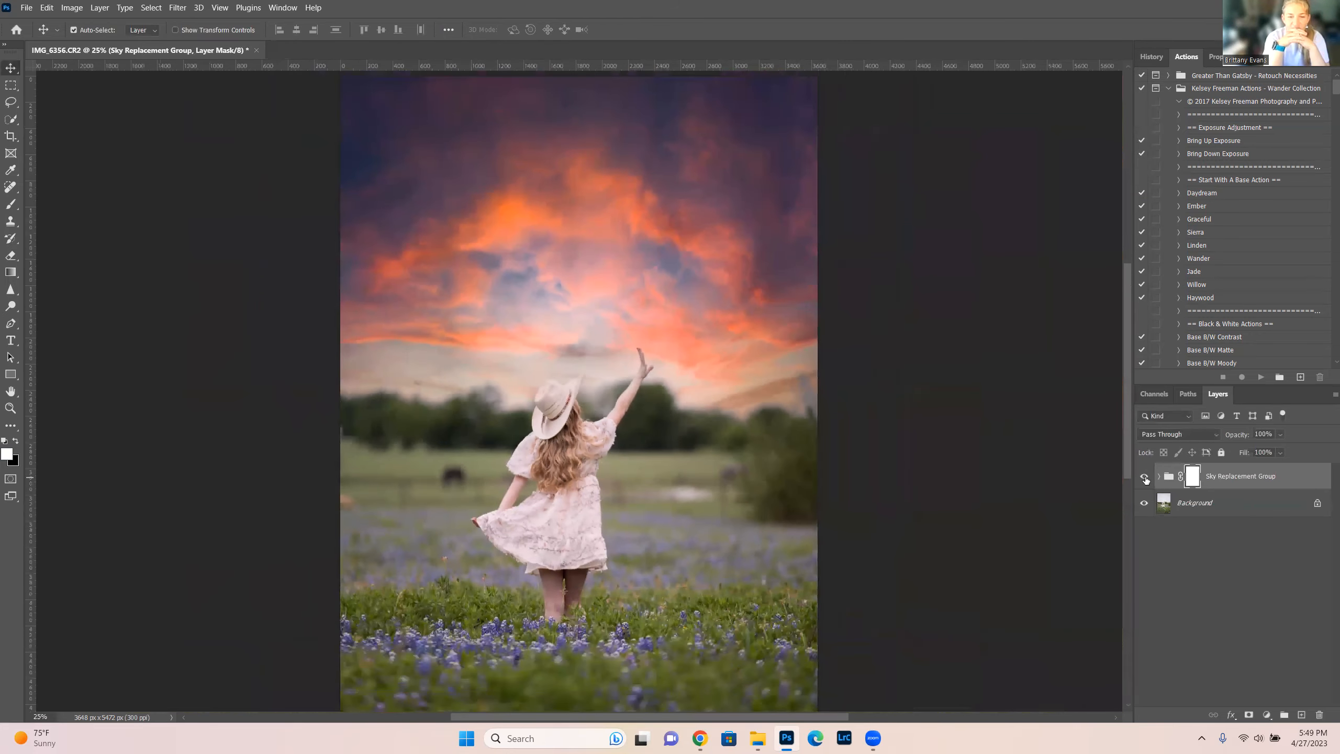
Try reduced opacity on the Sky layer and on the whole Sky Replacement Group, returning both to 100%
key("ctrl+minus")
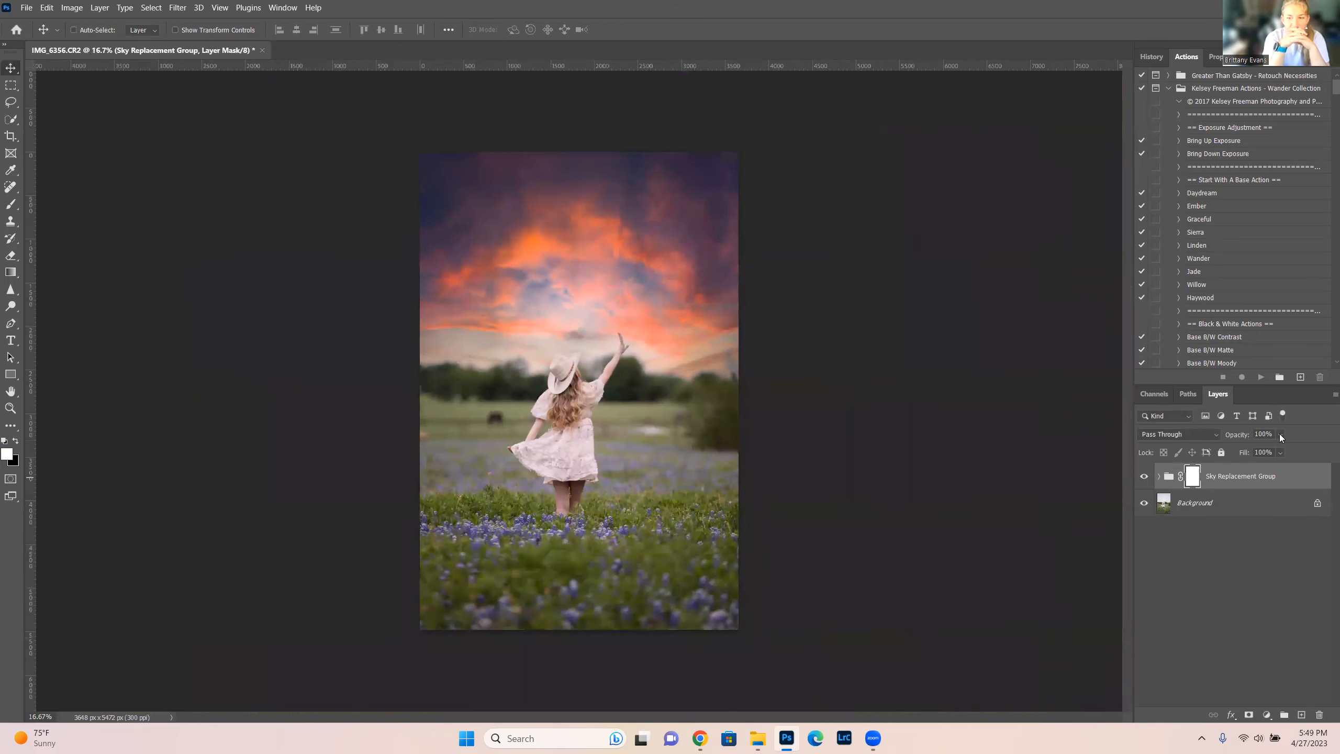
left_click(1158, 477)
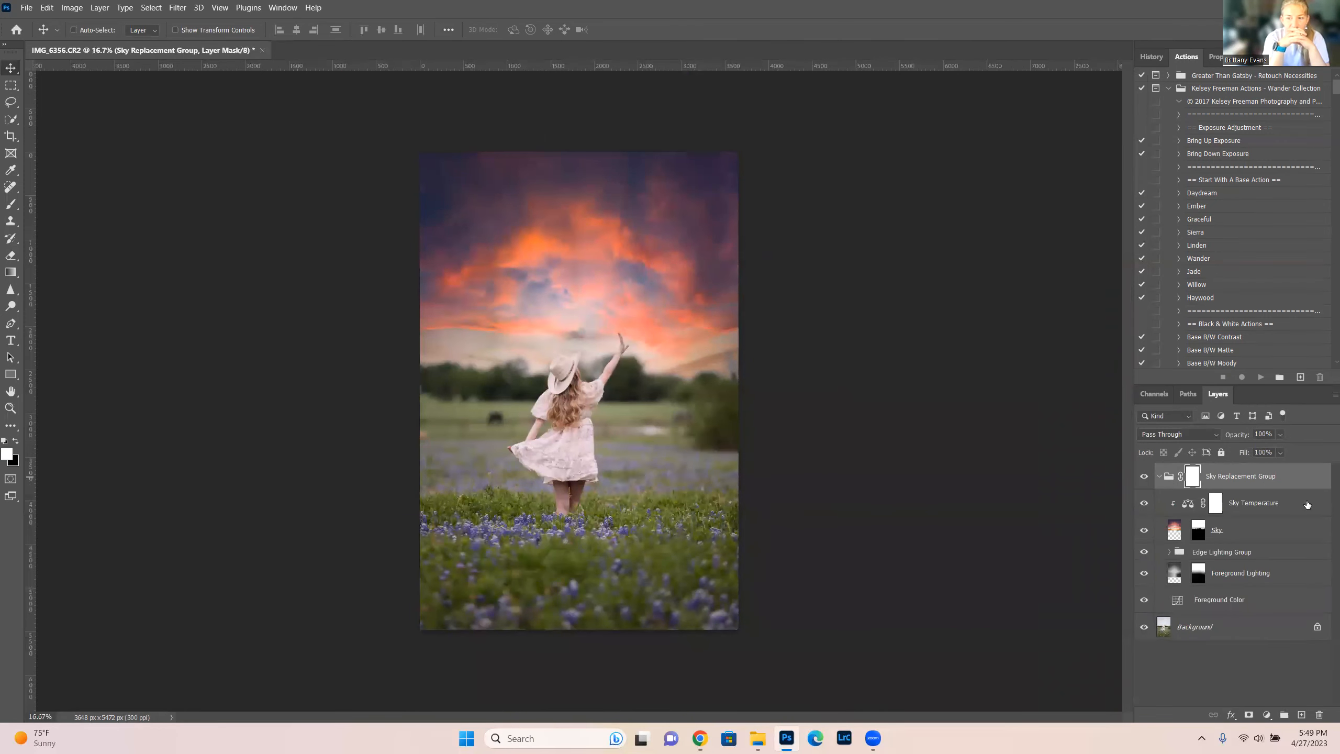
left_click(1254, 530)
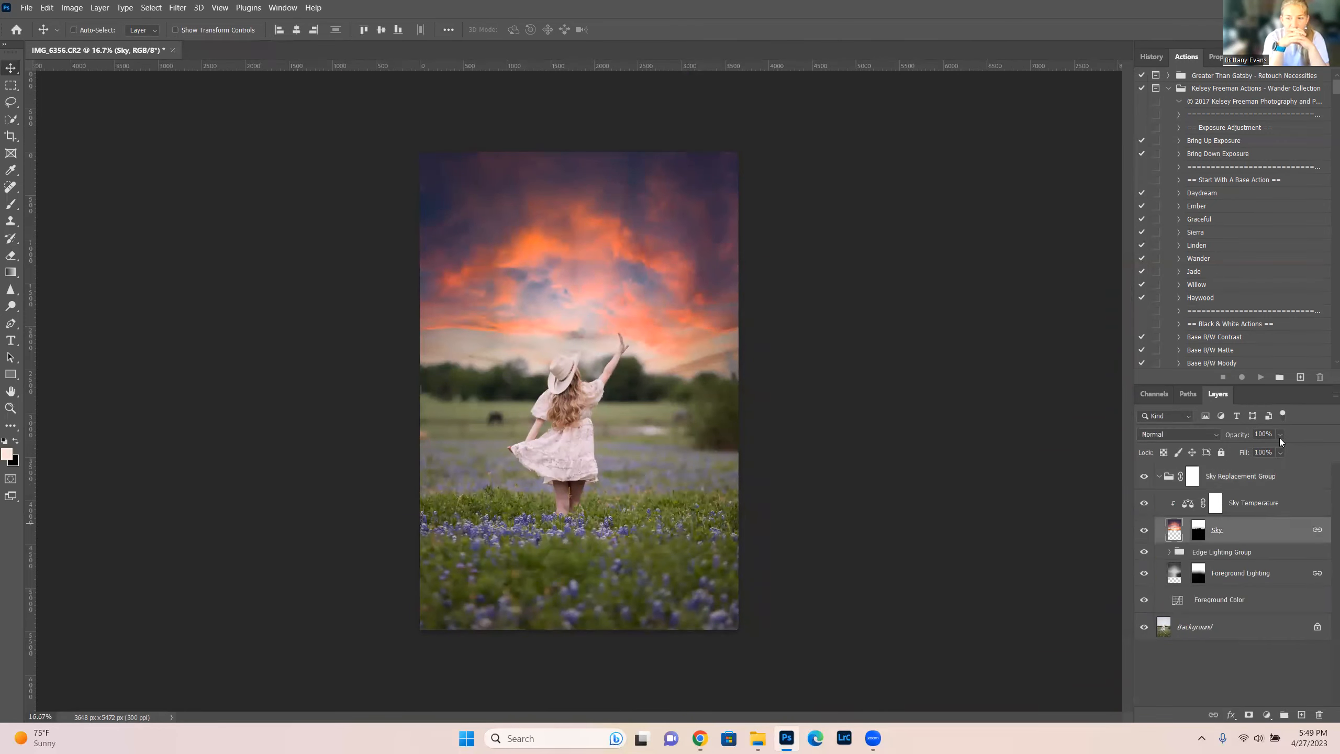
left_click_drag(1274, 449, 1294, 449)
left_click(1157, 477)
left_click(1158, 477)
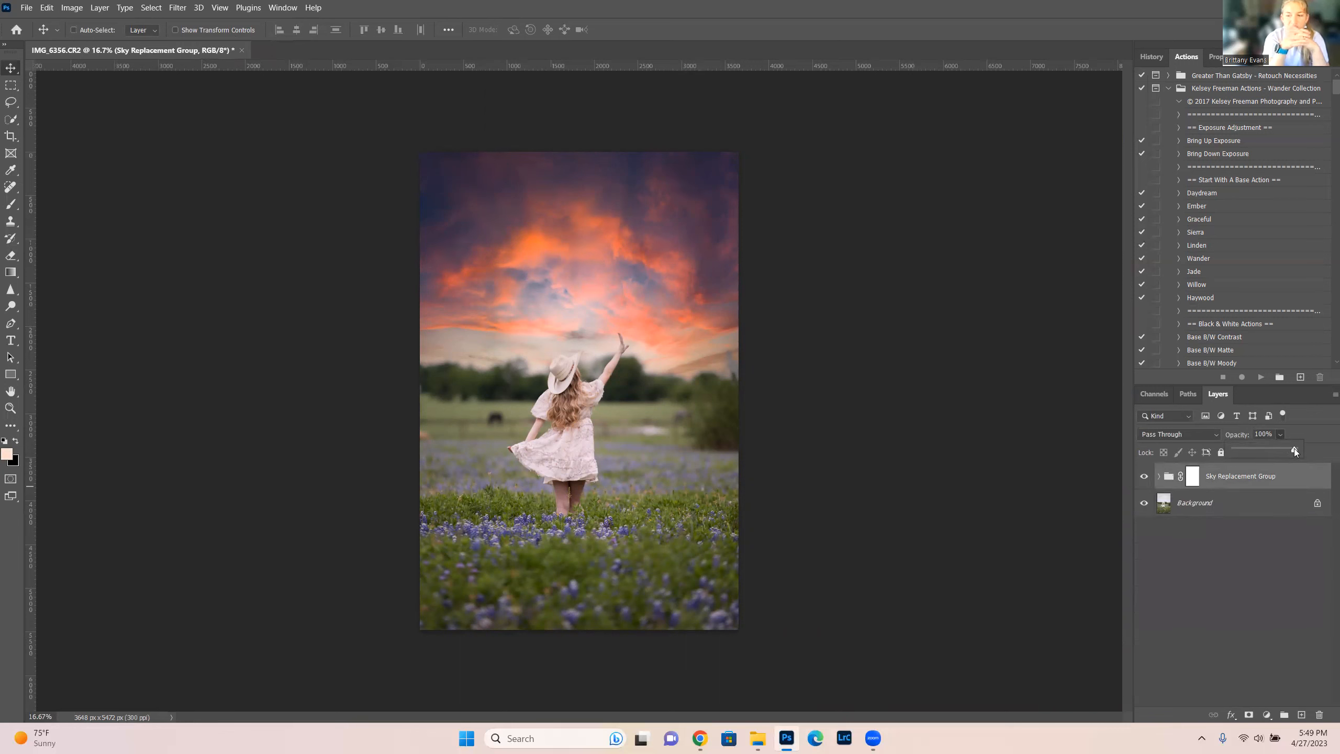
left_click_drag(1274, 448, 1309, 450)
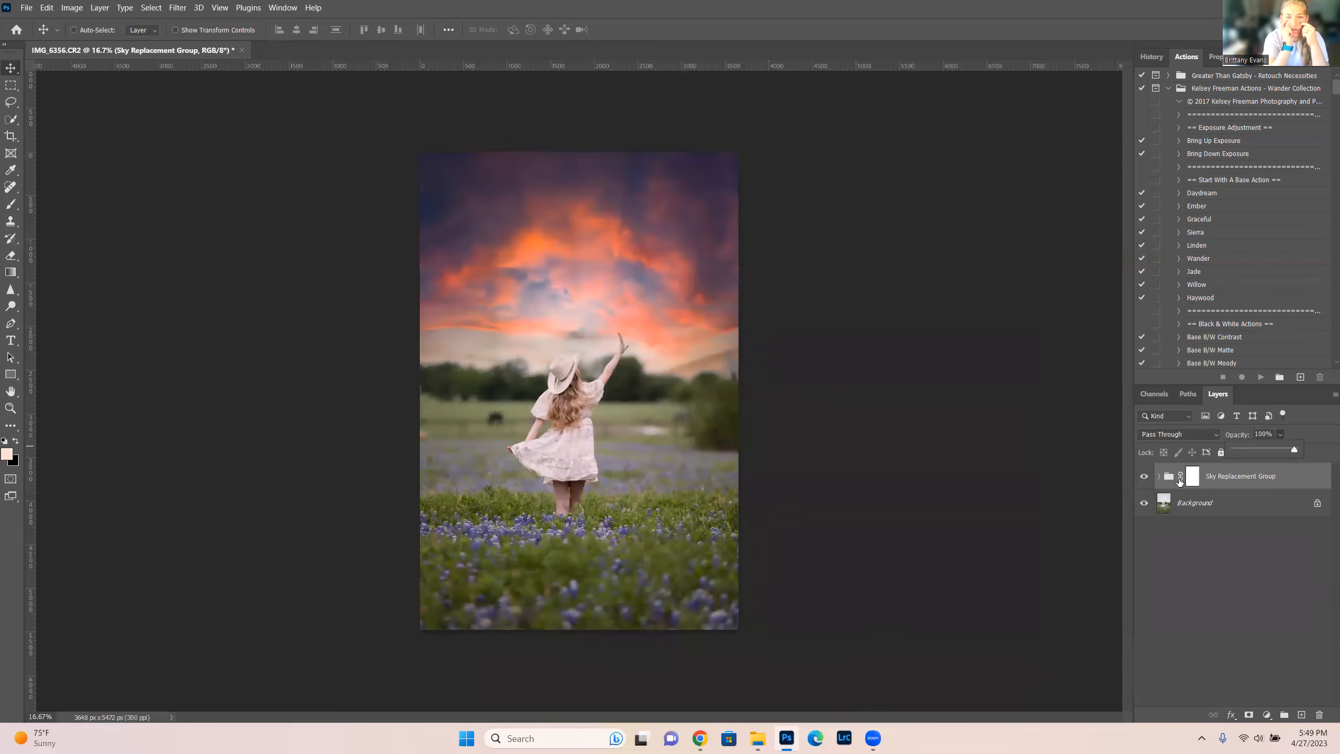
Look inside the Edge Lighting Group and test the Sky layer at about 64% opacity before restoring it to 100%
left_click(1157, 476)
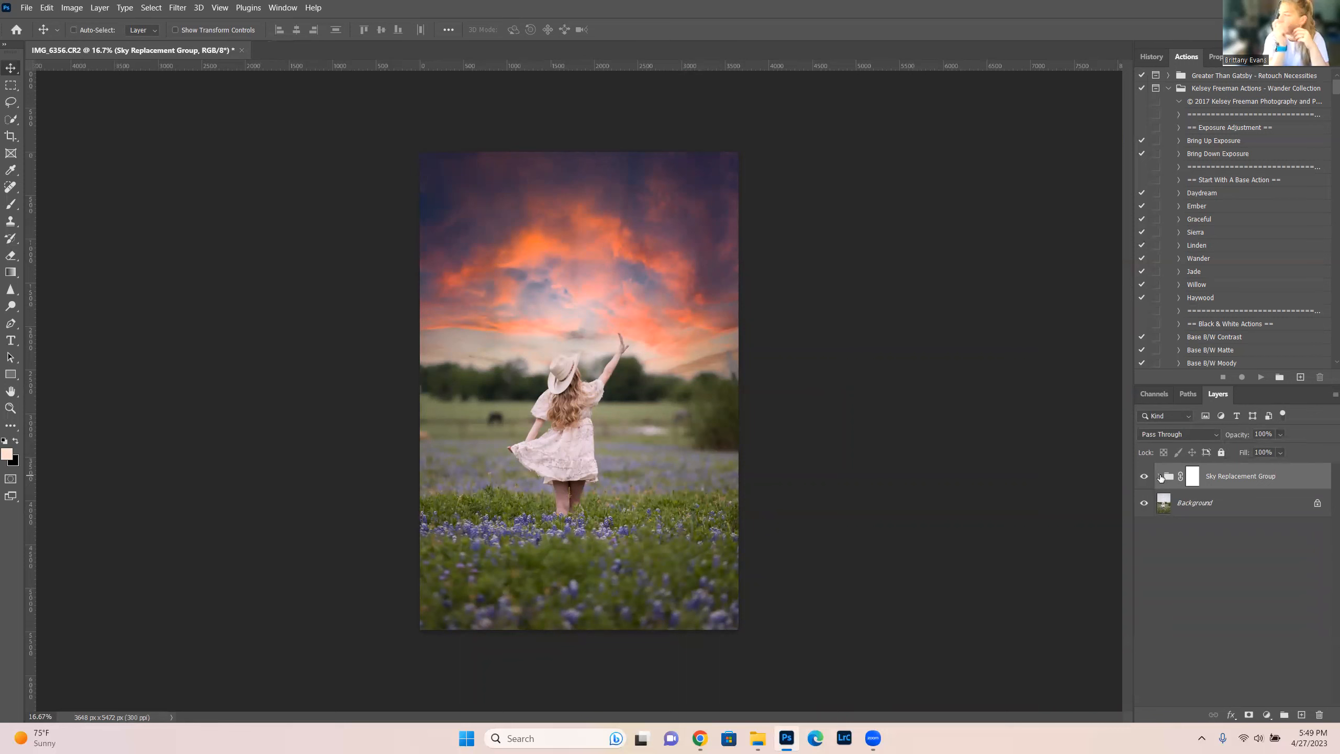
left_click(1161, 477)
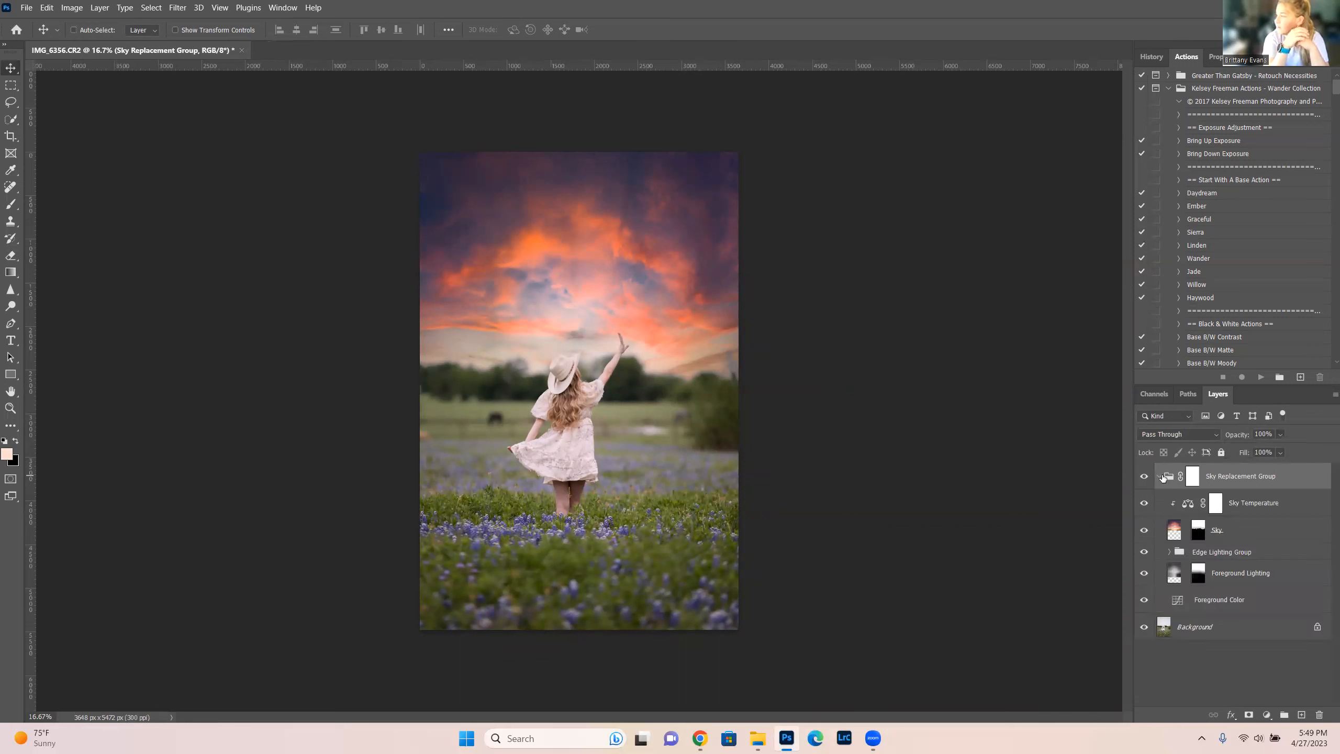
left_click(1169, 553)
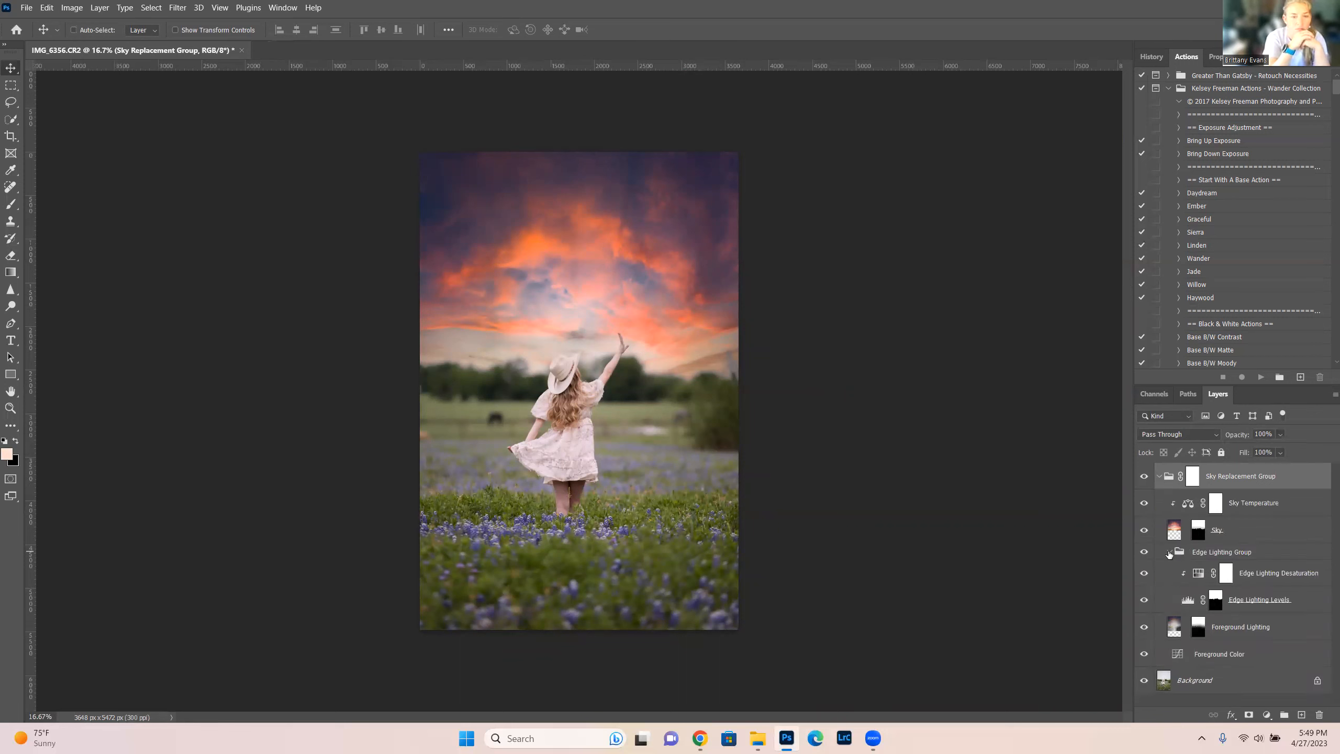
left_click(1169, 552)
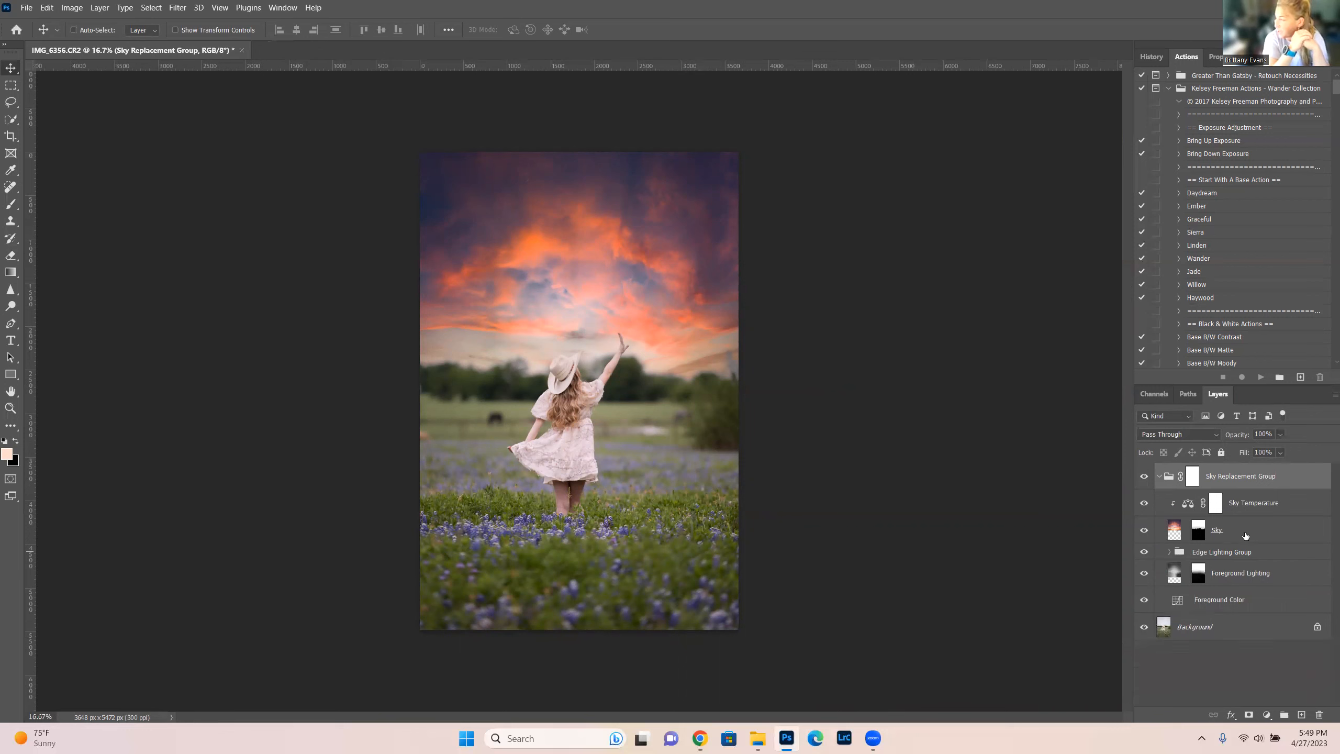
left_click(1246, 533)
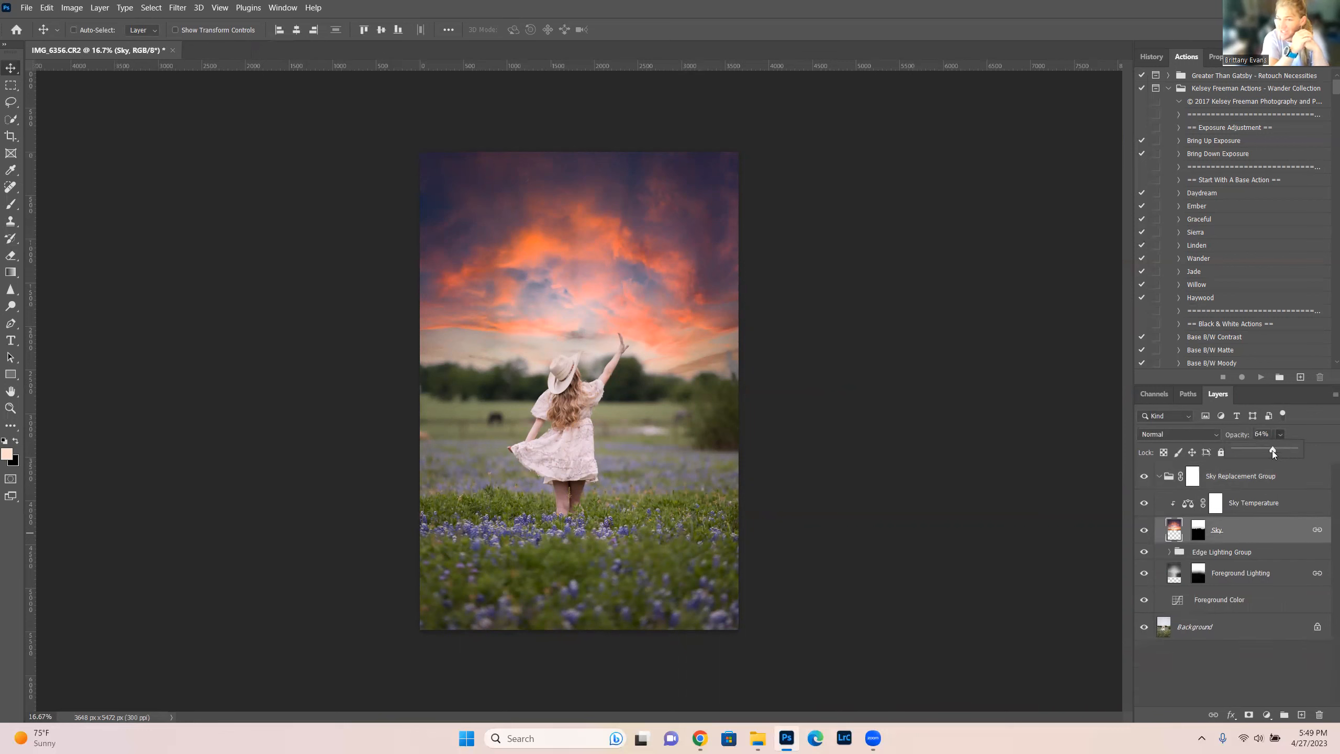
left_click_drag(1272, 450, 1312, 451)
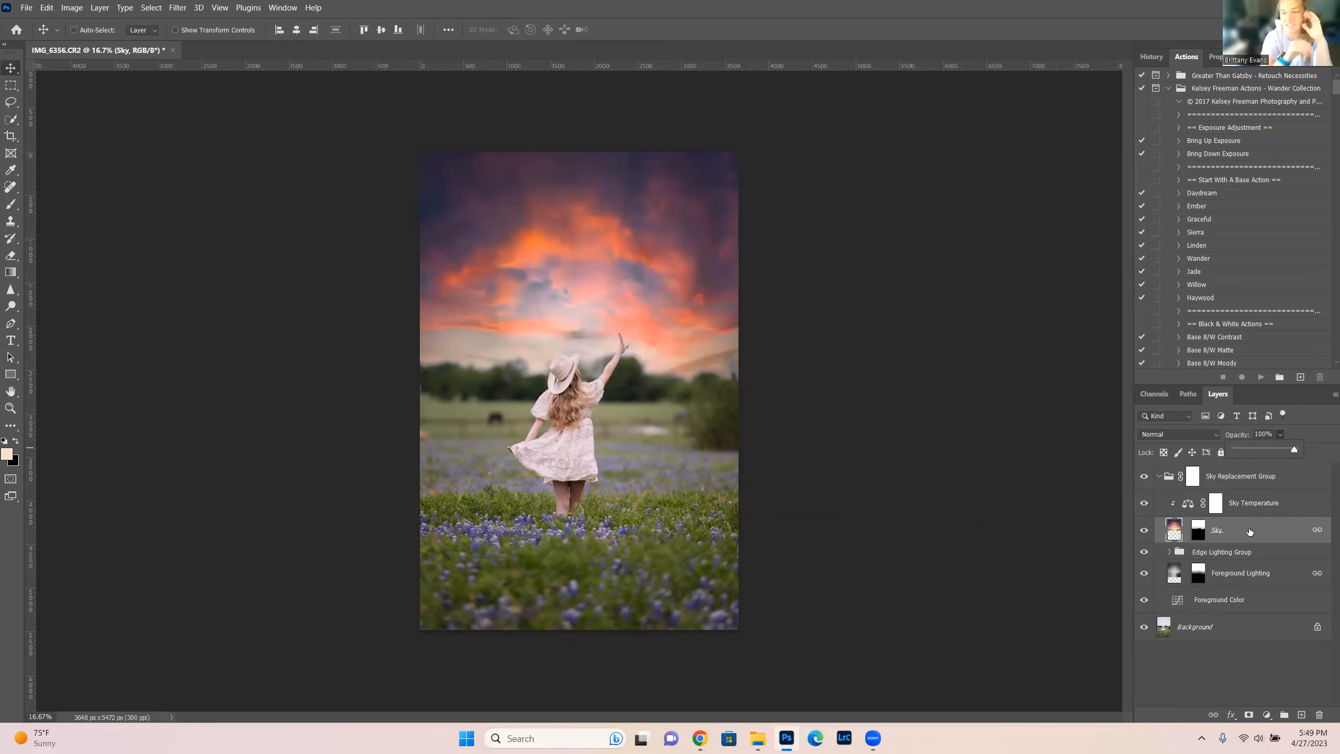
Compare the image with the Edge Lighting Group, Foreground Lighting and Foreground Color each hidden and shown
left_click(1145, 552)
left_click(1144, 552)
left_click(1144, 575)
left_click(1144, 575)
left_click(1145, 600)
left_click(1145, 600)
left_click(1144, 600)
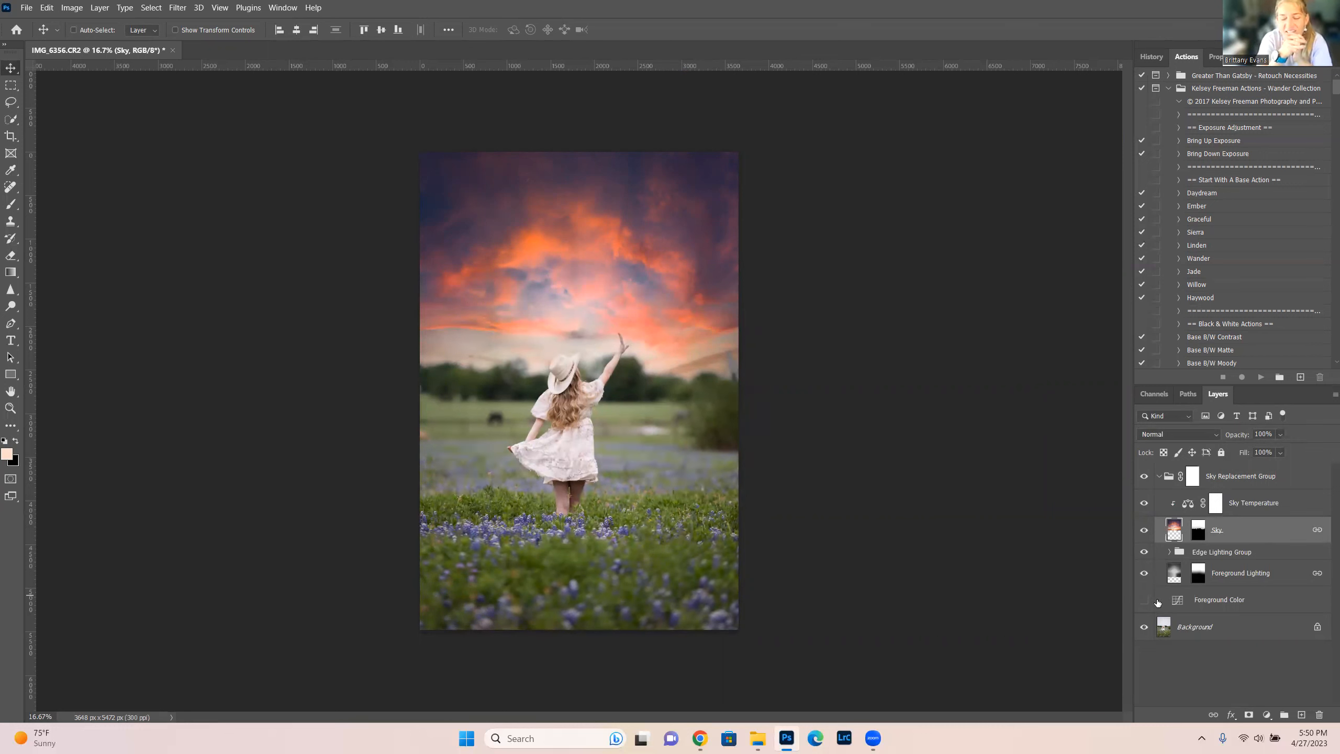
left_click(1143, 600)
left_click(1143, 600)
left_click(1143, 600)
left_click(1143, 600)
Check the Foreground Color layer's opacity, collapse the Sky Replacement Group and set the group's opacity to 89%
left_click(1192, 600)
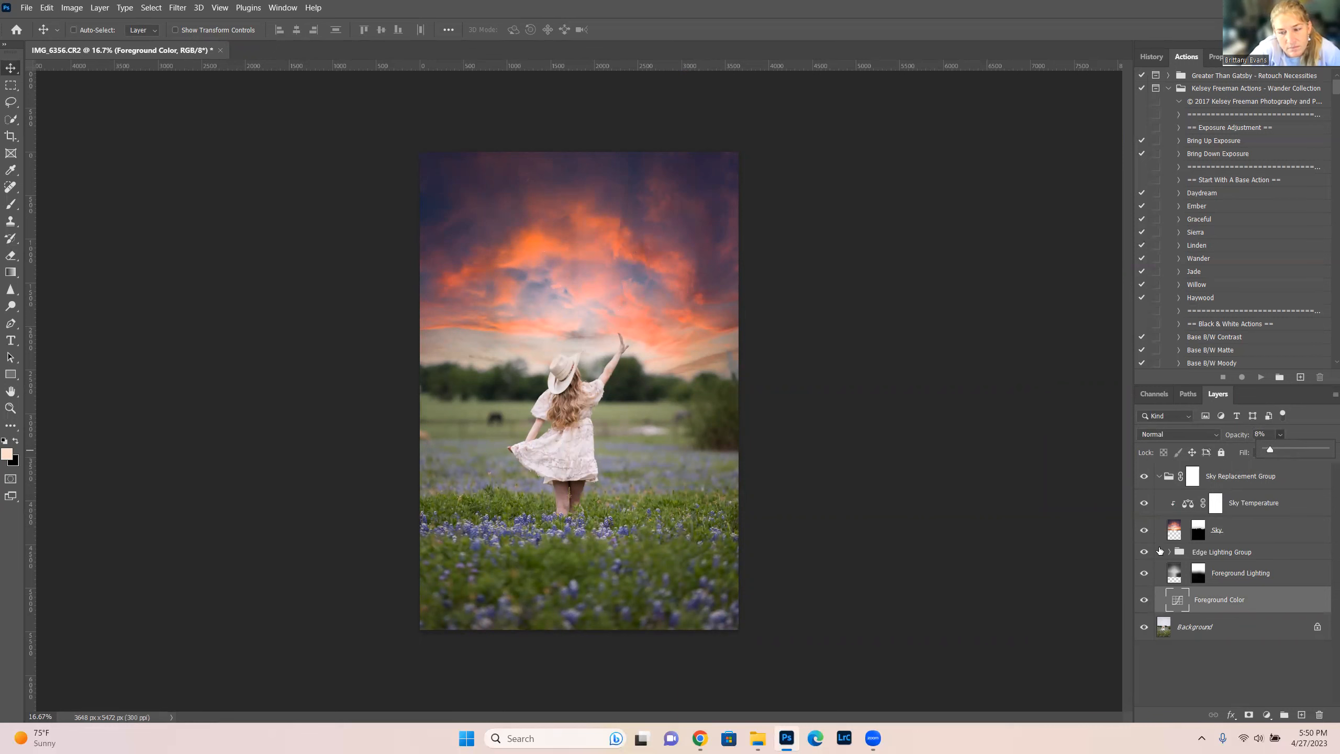
left_click(1158, 478)
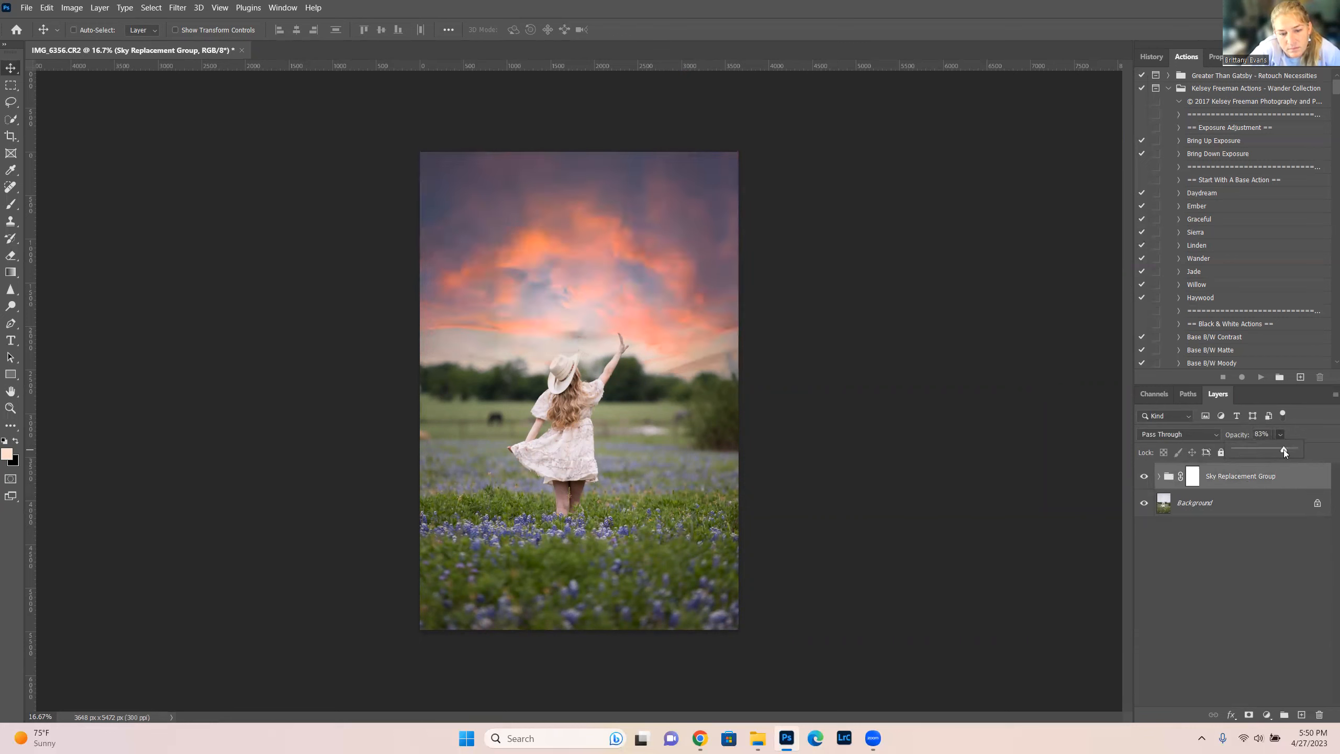
left_click_drag(1284, 449, 1288, 450)
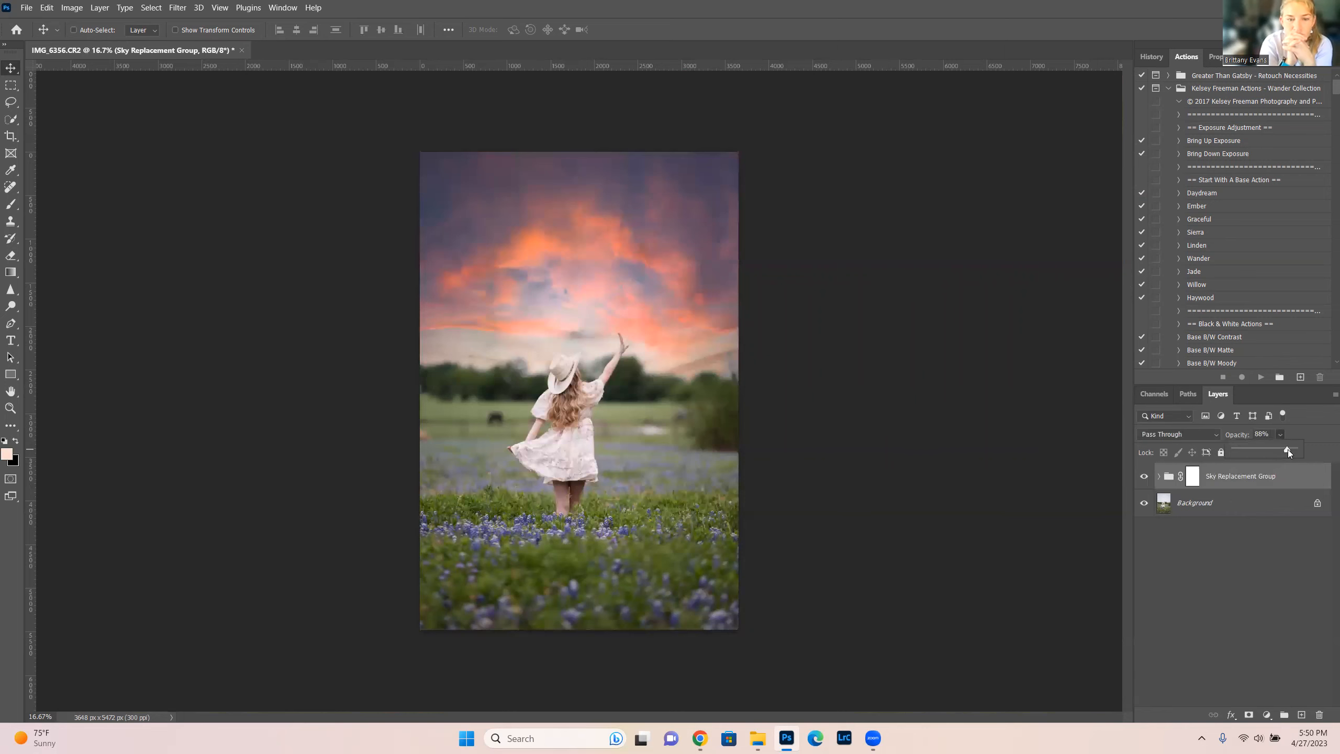
Target the Sky Replacement Group's layer mask and ready the Brush tool with black, with the girl in view at 100%
key("ctrl+plus")
key("ctrl+plus")
key("ctrl+plus")
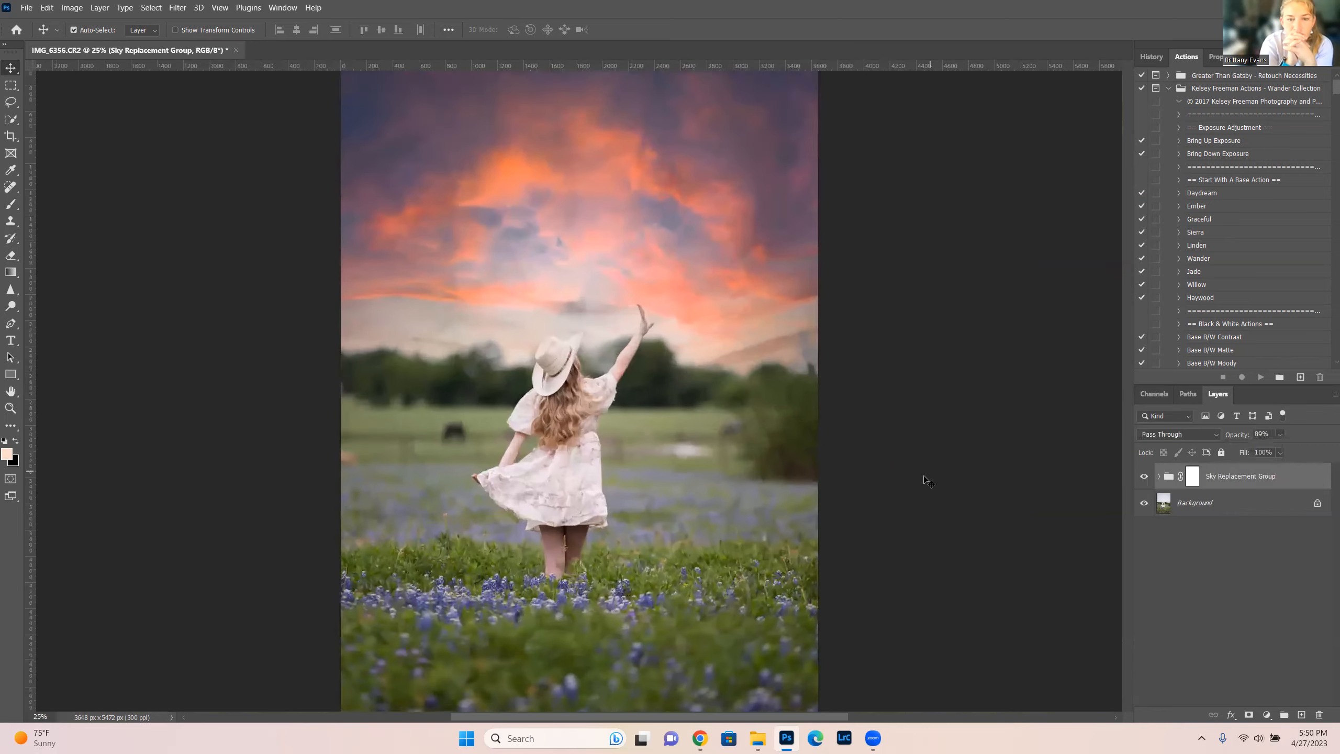
key("ctrl+plus")
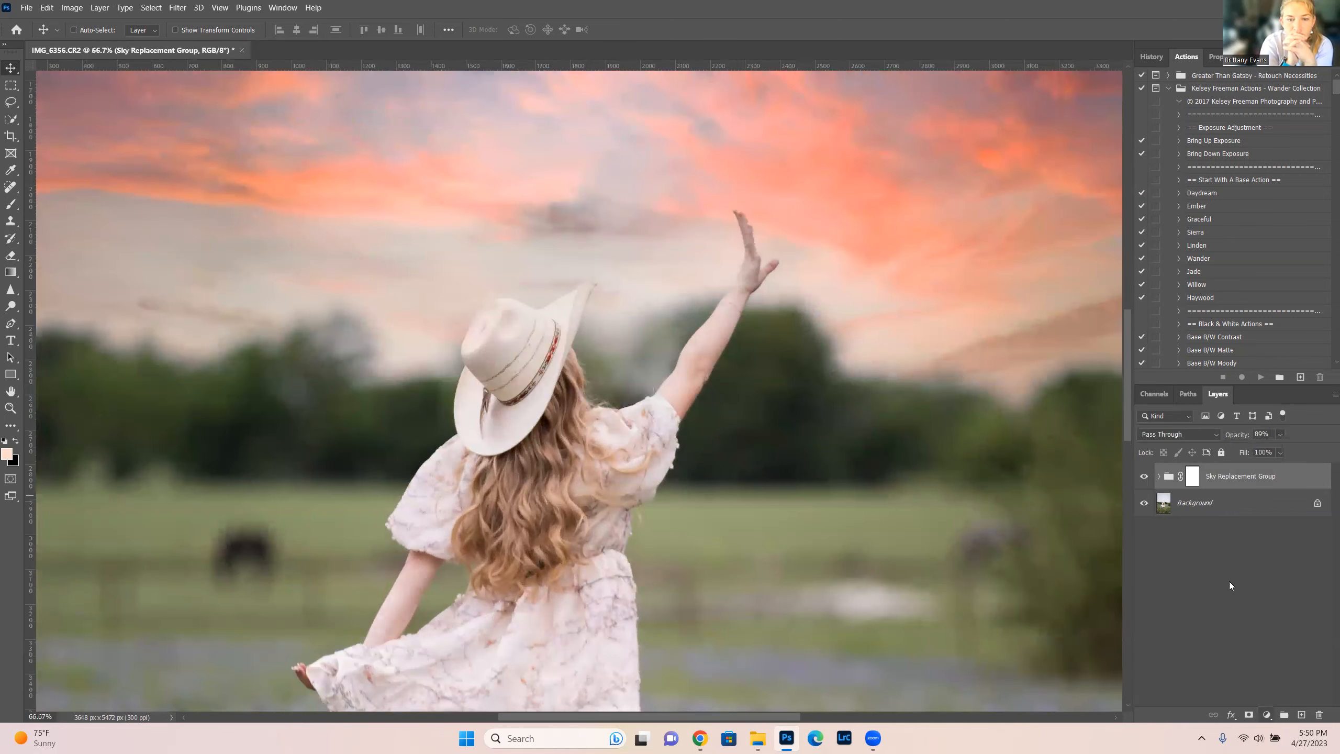
left_click(1193, 476)
key("ctrl+plus")
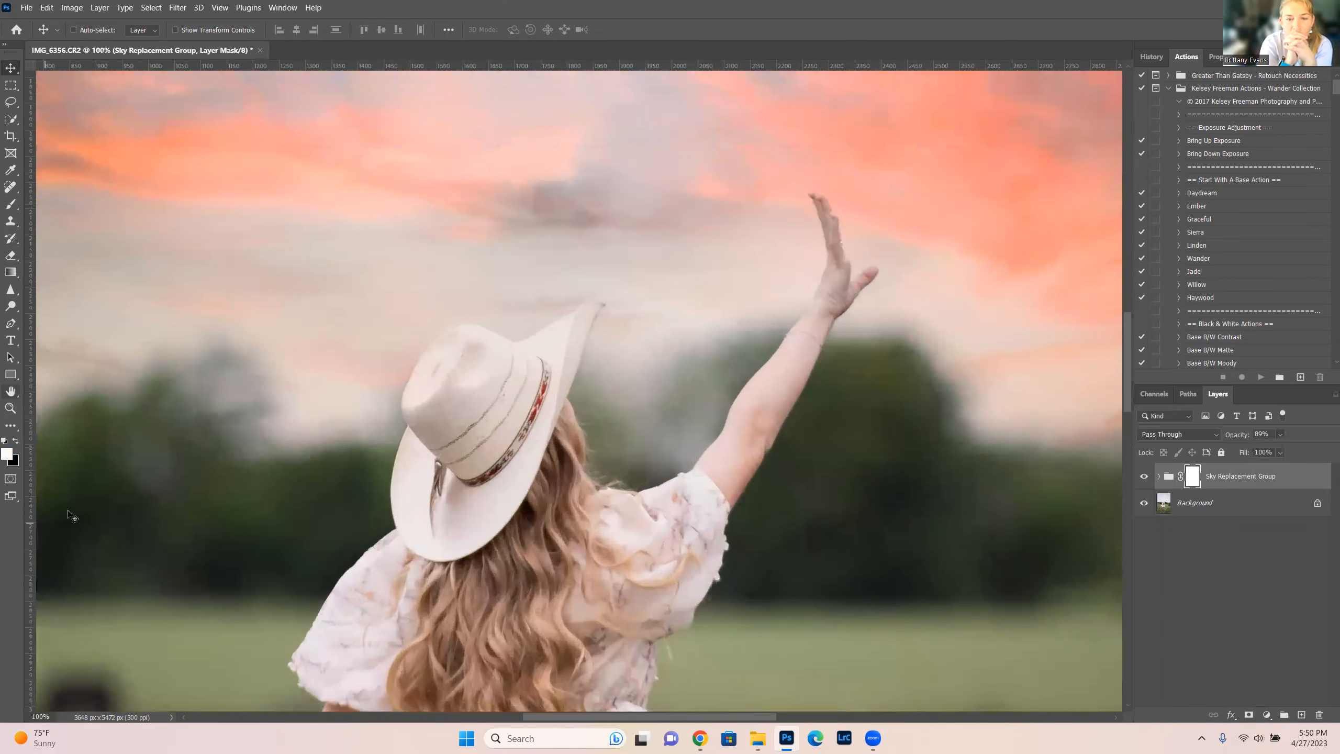
left_click(15, 441)
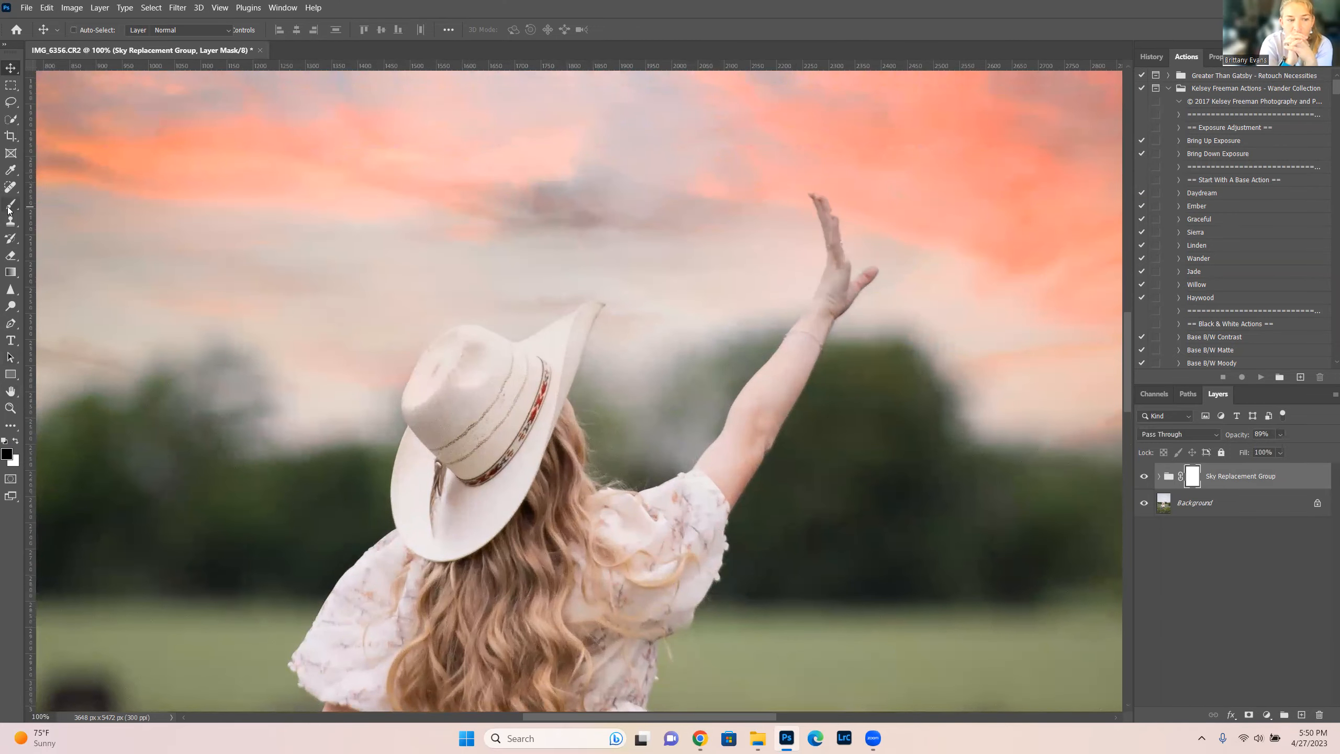
left_click(10, 203)
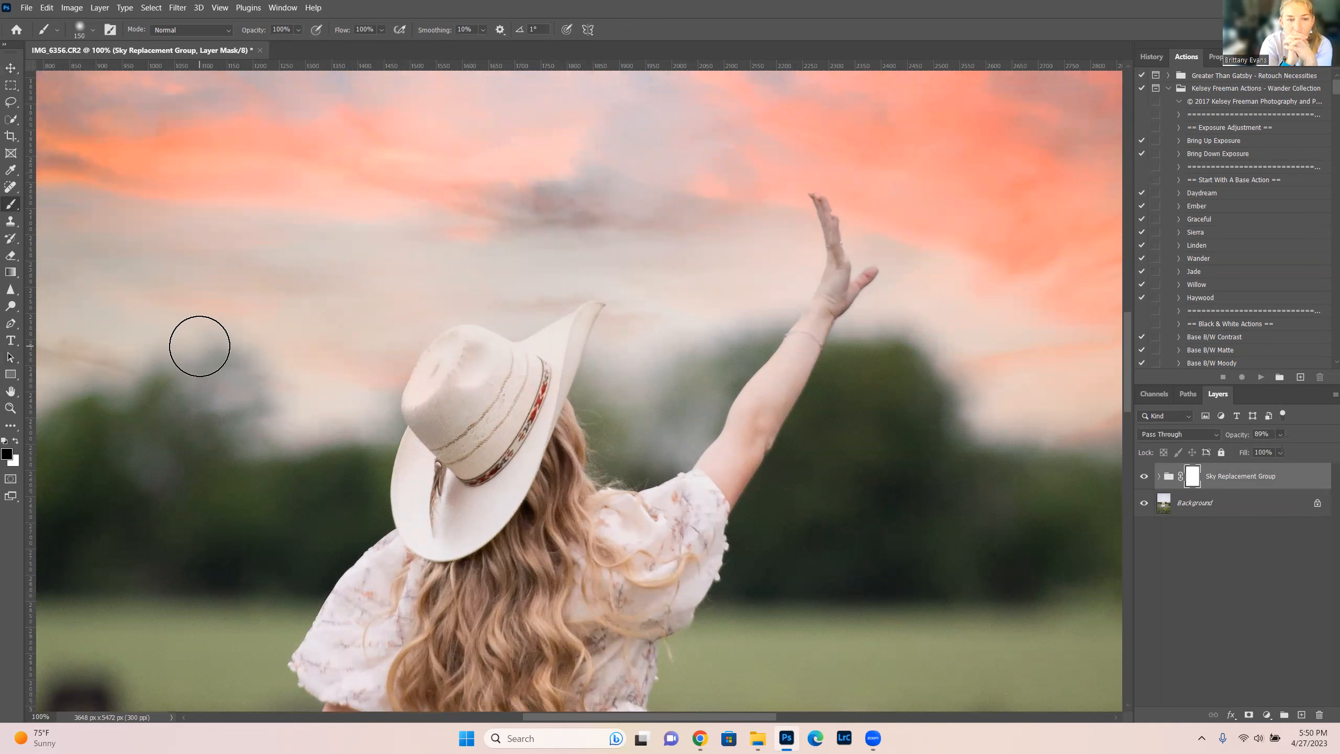
Paint black on the group's mask over the crown of the hat with a soft brush of about 35 px
key("bracketleft")
key("bracketleft")
key("bracketleft")
key("bracketleft")
key("bracketleft")
key("bracketleft")
key("bracketleft")
key("bracketleft")
key("bracketleft")
key("bracketleft")
mouse_move(414, 403)
left_mouse_down()
mouse_move(447, 434)
mouse_move(497, 370)
mouse_move(467, 408)
left_mouse_up()
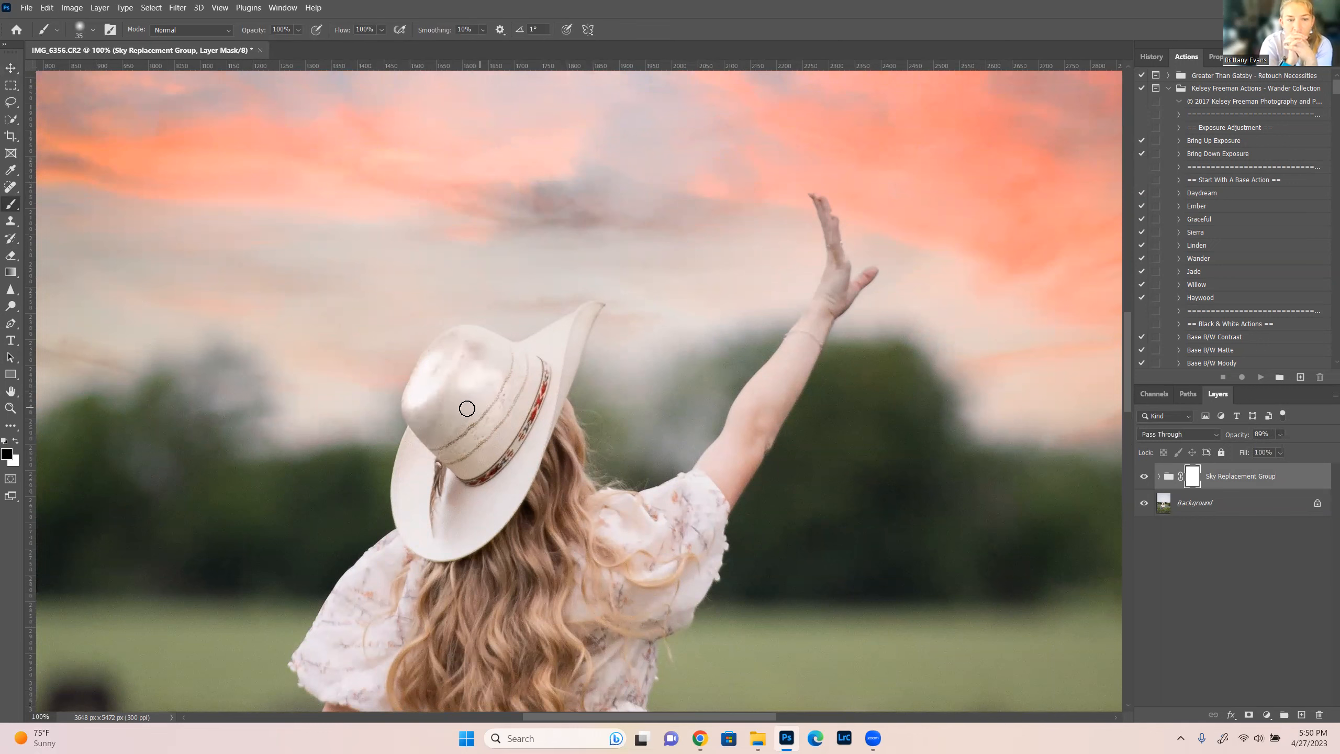
key("bracketright")
key("bracketright")
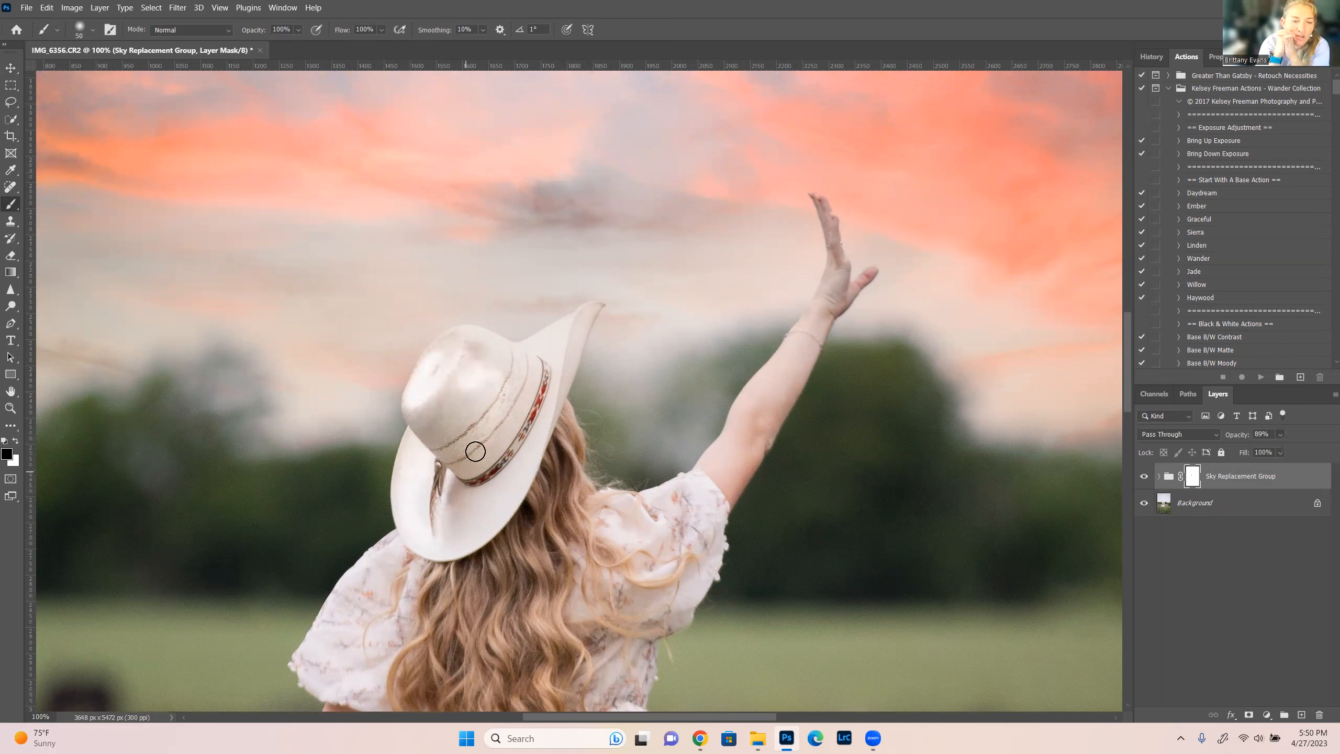
Paint the sky effect off the rest of the hat, using a 20 px brush at the brim's tip and up to 70 px elsewhere
mouse_move(466, 365)
left_mouse_down()
mouse_move(458, 340)
mouse_move(527, 353)
mouse_move(574, 317)
left_mouse_up()
key("bracketleft")
key("bracketleft")
key("bracketleft")
key("bracketleft")
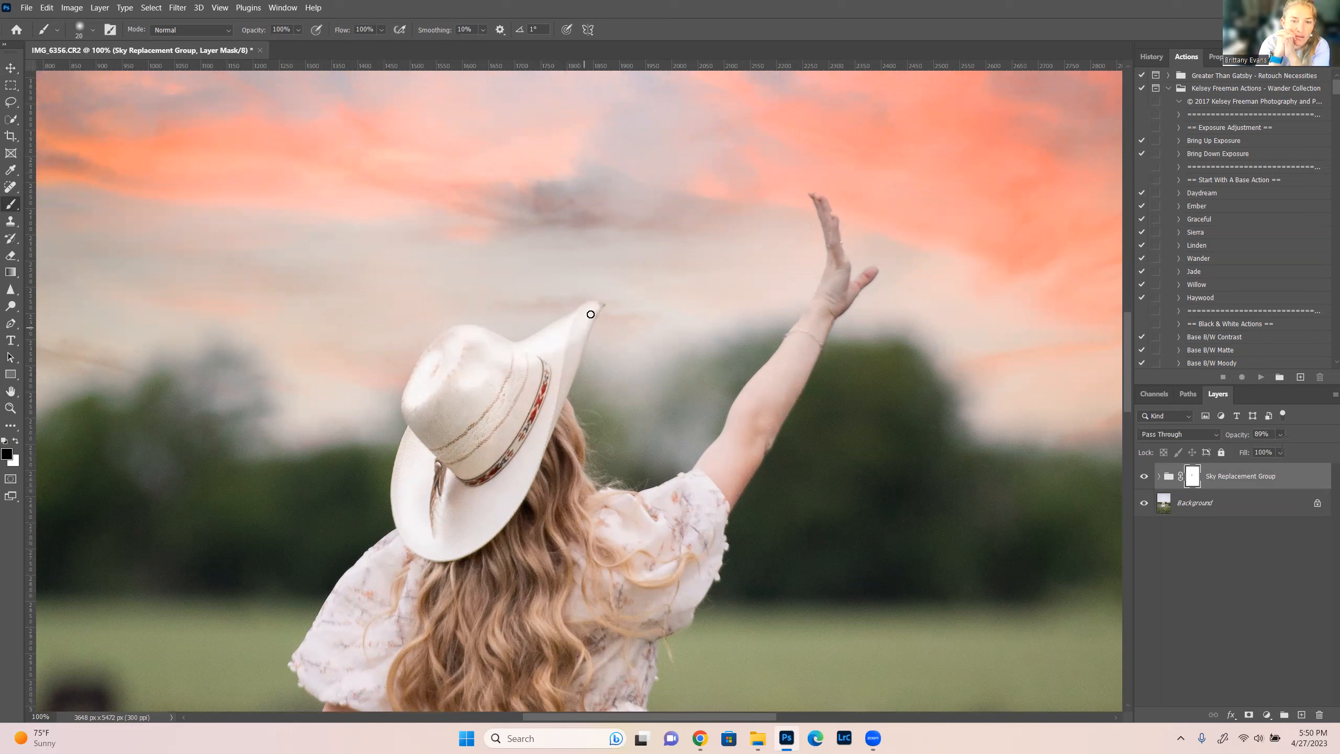
key("bracketright")
key("bracketright")
key("bracketright")
key("bracketright")
key("bracketright")
key("bracketright")
key("bracketright")
key("bracketright")
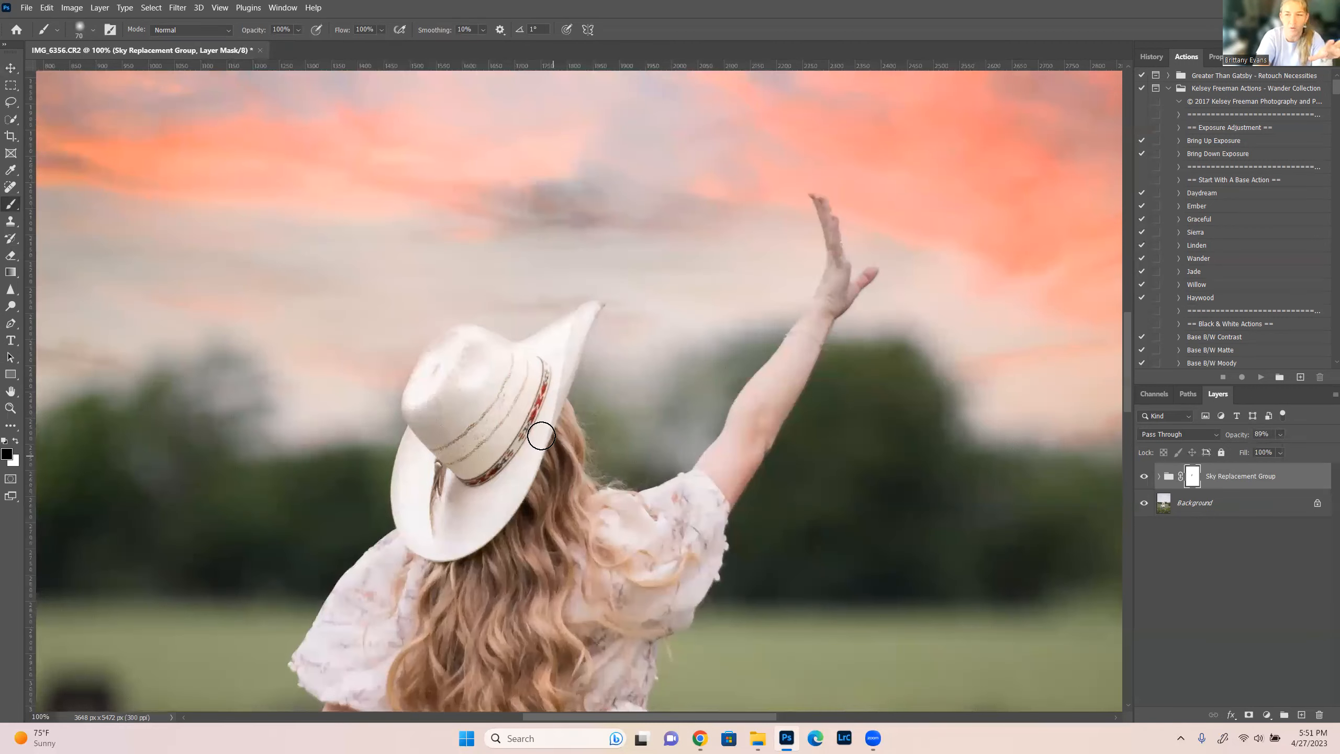
Lower the brush opacity to 47% and mask the girl's raised hand and arm with black at about 25 to 40 px
key("bracketleft")
key("bracketleft")
key("bracketleft")
key("bracketleft")
key("bracketleft")
left_click(299, 30)
left_click(279, 43)
key("bracketleft")
key("bracketleft")
key("bracketleft")
key("bracketleft")
key("bracketleft")
key("bracketleft")
key("bracketleft")
key("bracketright")
key("bracketright")
key("bracketright")
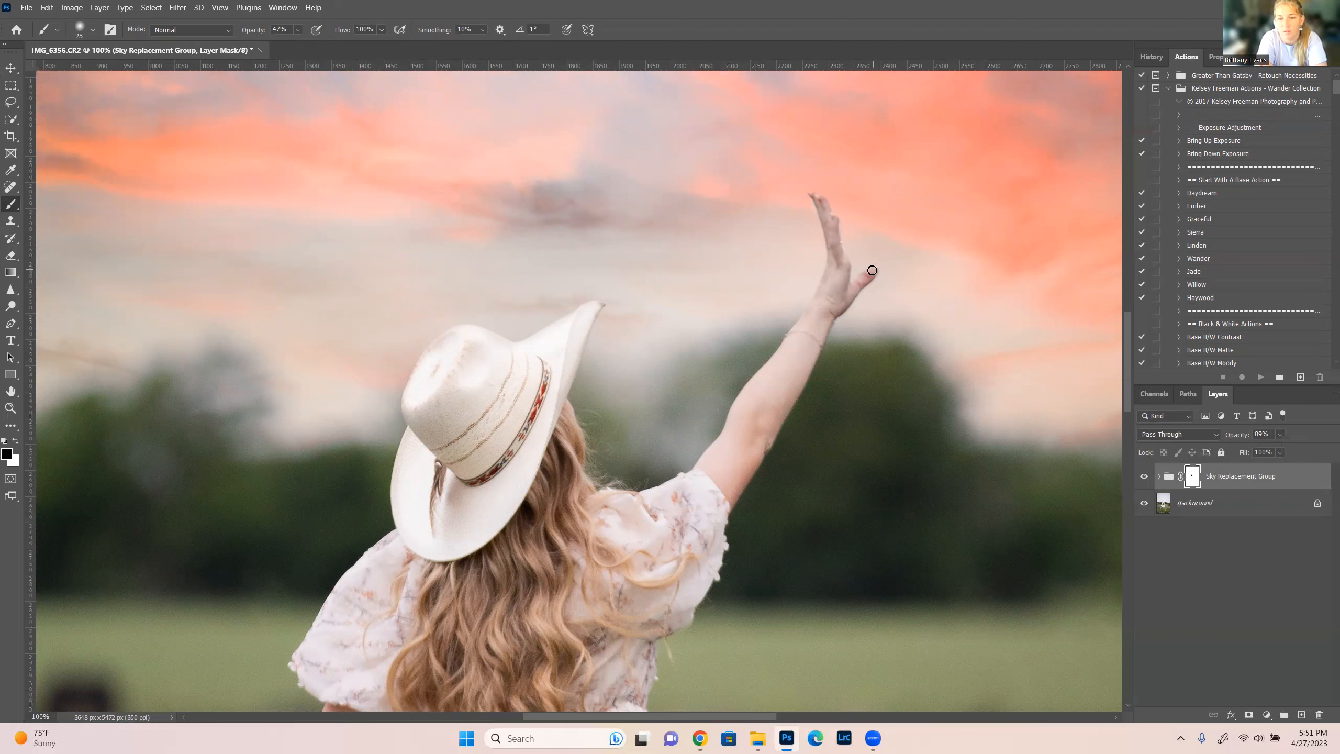
key("bracketright")
key("bracketright")
key("bracketright")
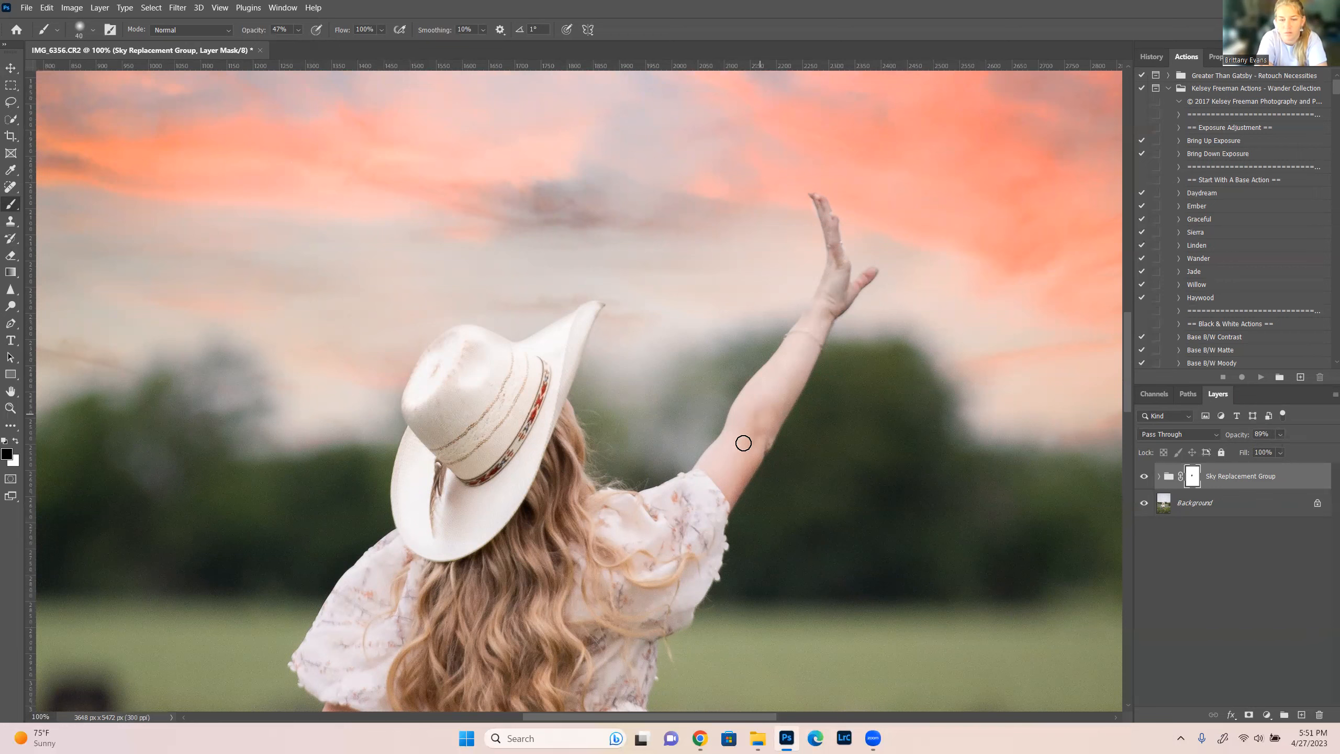
Restore the sky around the raised fingers by painting white on the mask with a brush of about 7 px at 400% zoom
key("bracketleft")
key("bracketleft")
key("bracketleft")
key("ctrl+plus")
key("ctrl+plus")
left_click_drag(618, 716, 751, 716)
left_click_drag(1130, 361, 1131, 330)
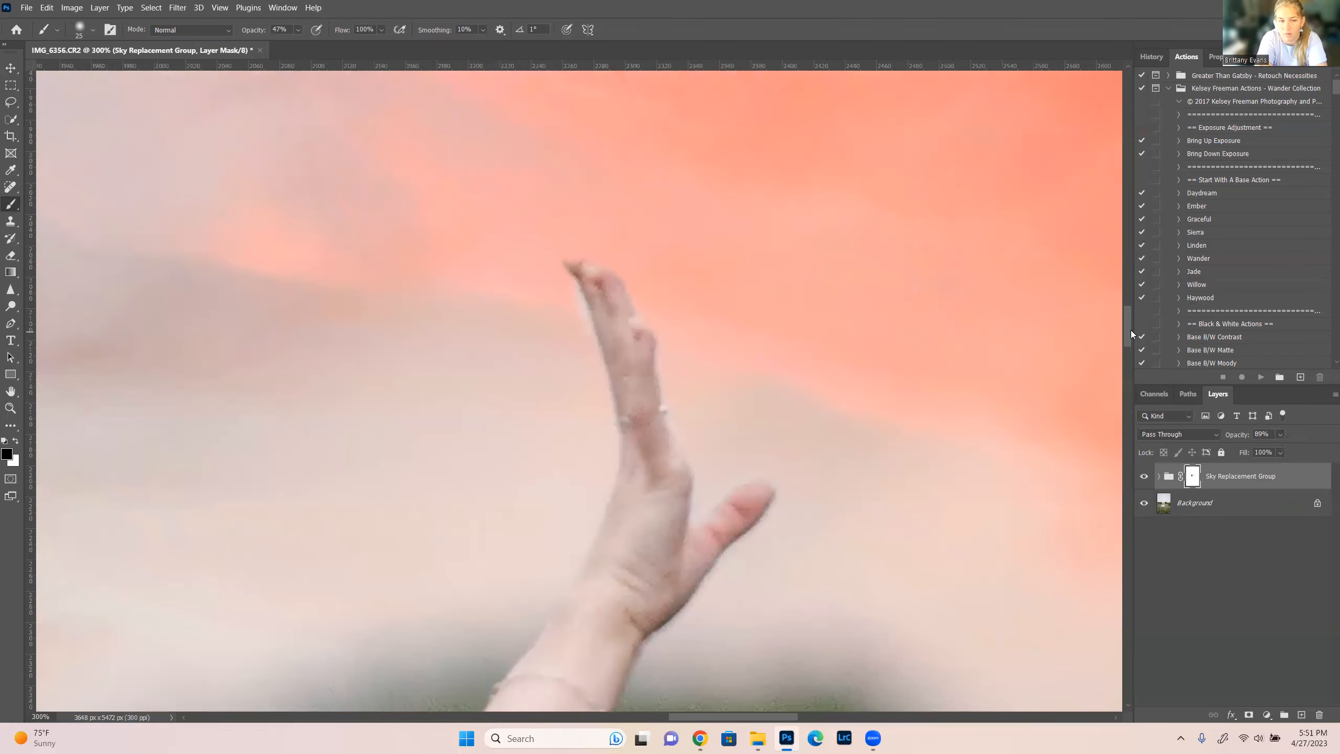
key("ctrl+plus")
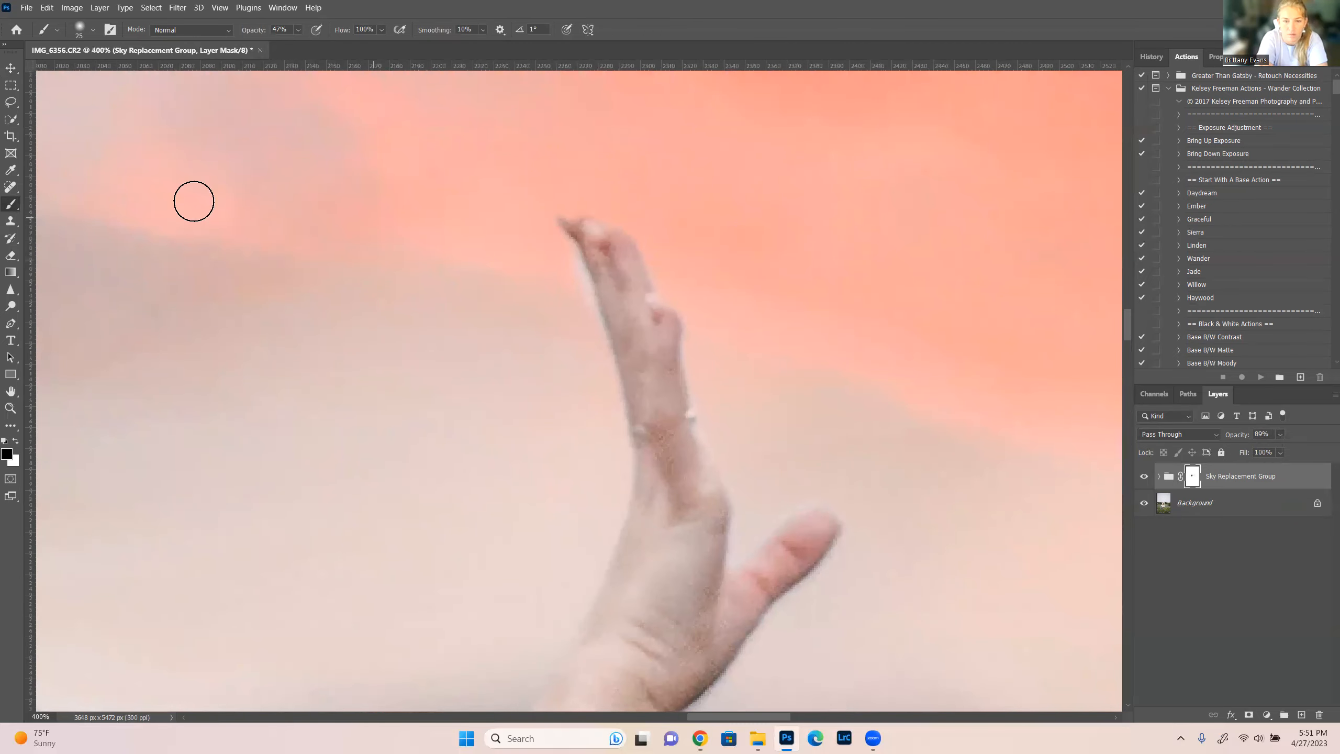
left_click(15, 441)
key("bracketleft")
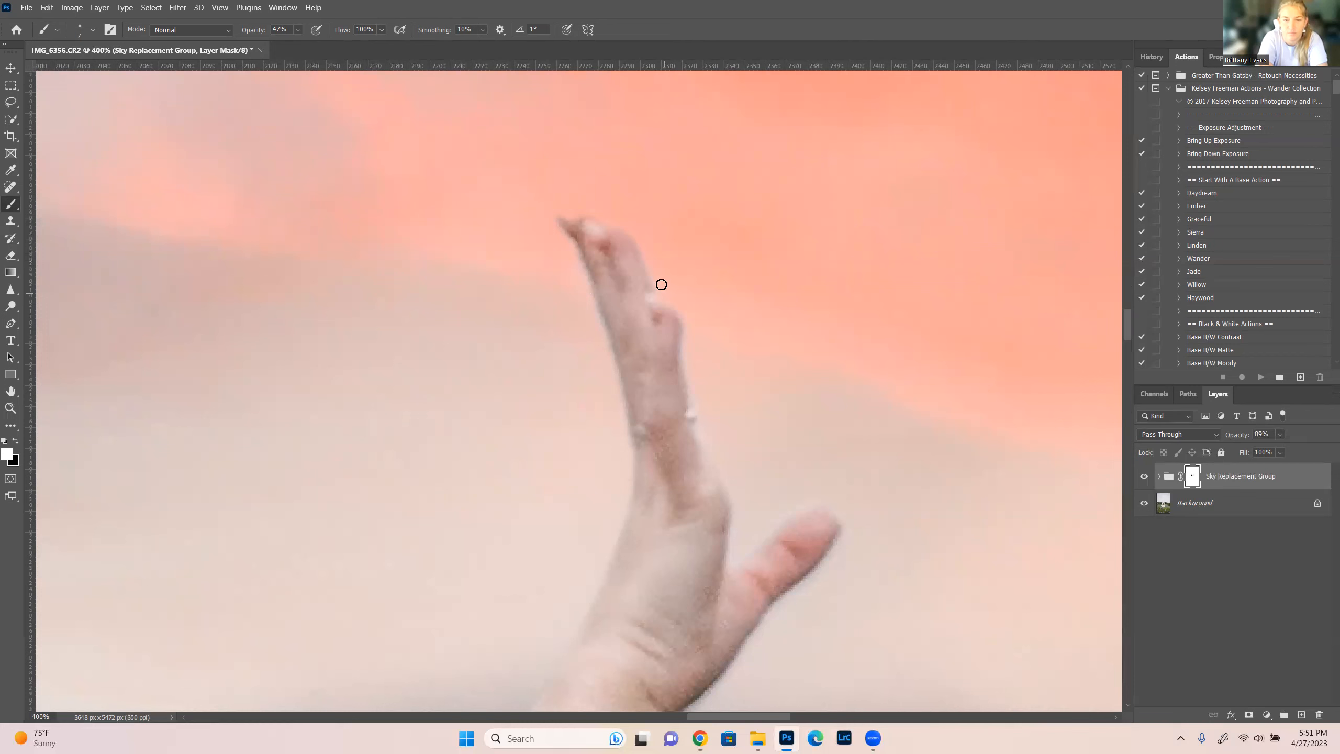
key("bracketright")
Refine the mask over the raised fingers with black at 47% opacity, using brush sizes from about 10 down to 3 px
left_click(16, 440)
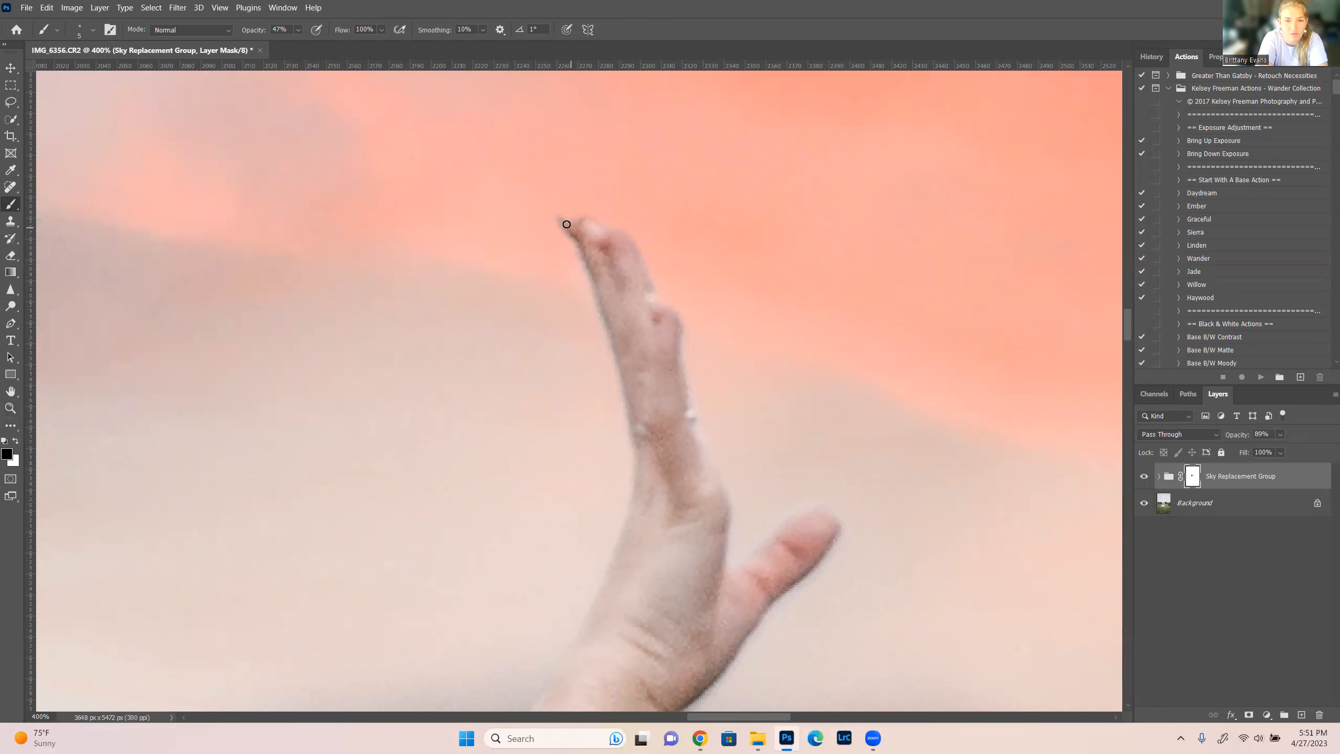
key("bracketright")
key("bracketright")
key("bracketright")
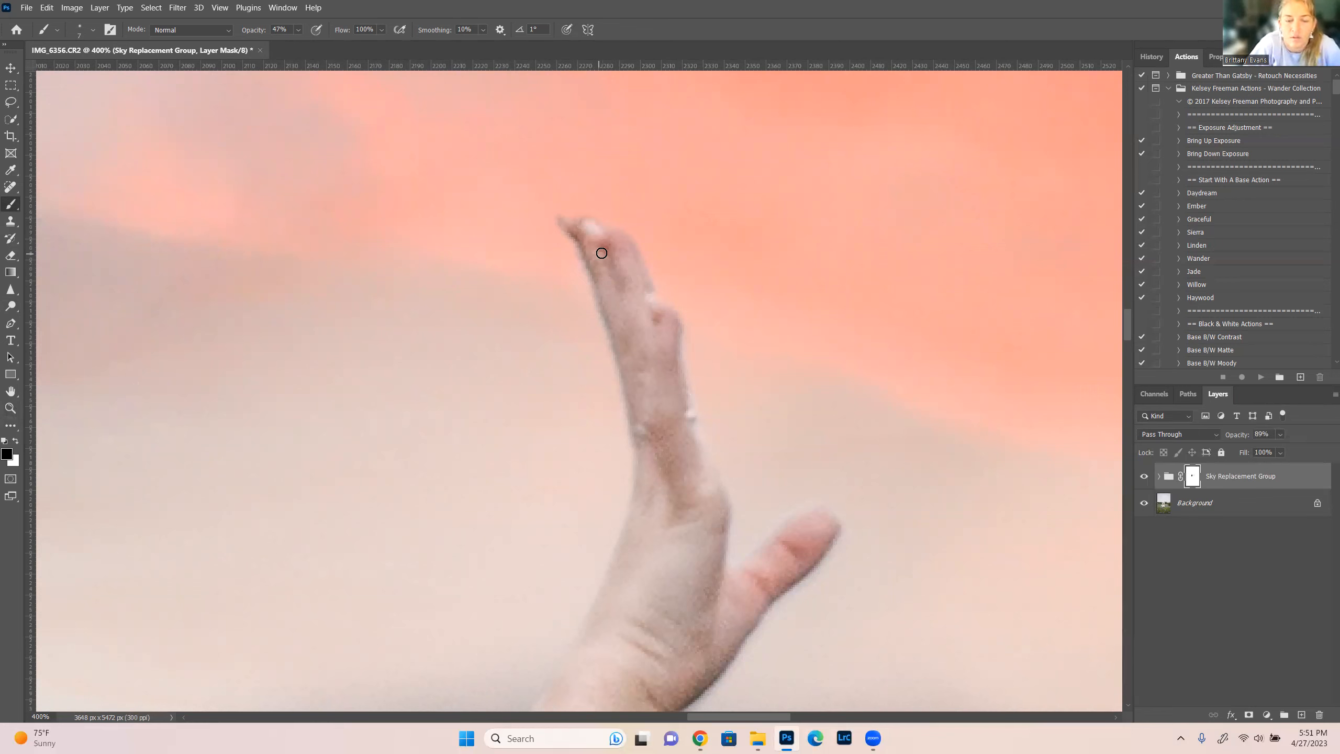
key("bracketright")
key("bracketright")
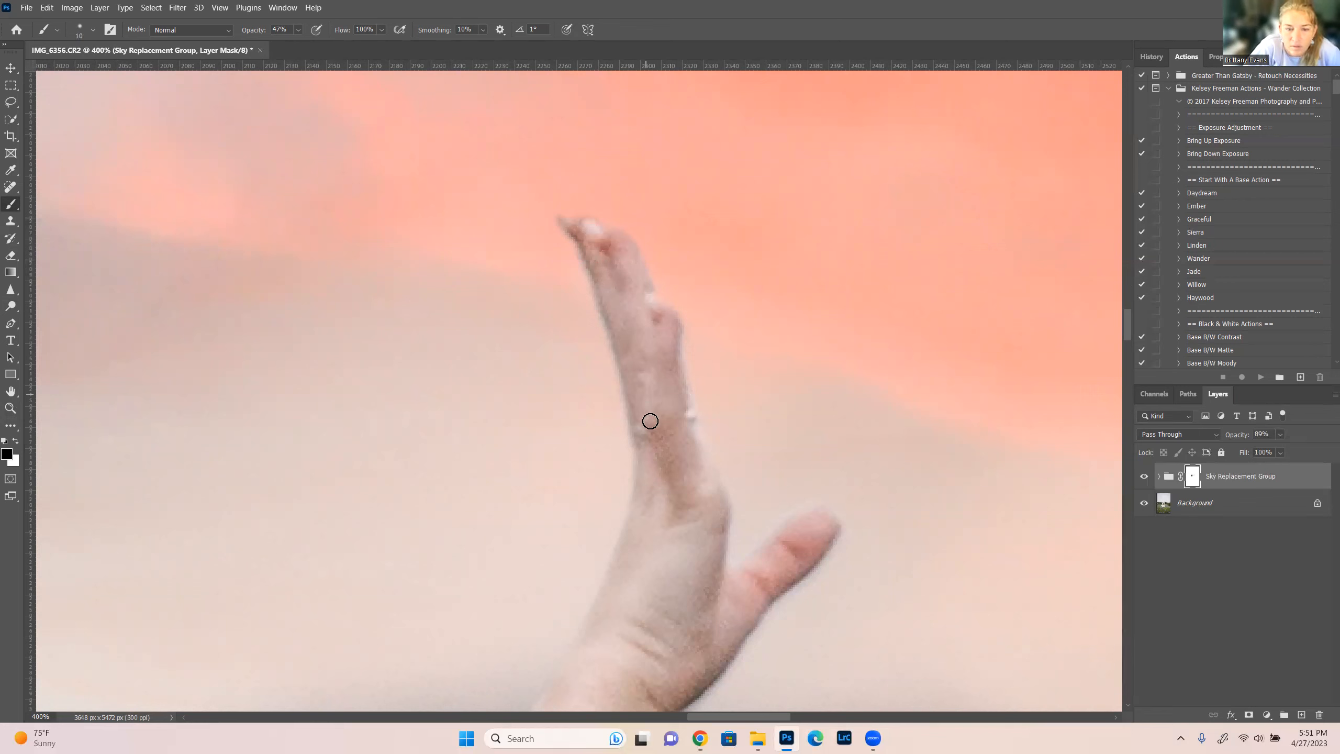
key("bracketright")
key("bracketleft")
key("bracketleft")
key("bracketleft")
key("bracketleft")
key("bracketleft")
key("bracketleft")
key("bracketleft")
key("bracketleft")
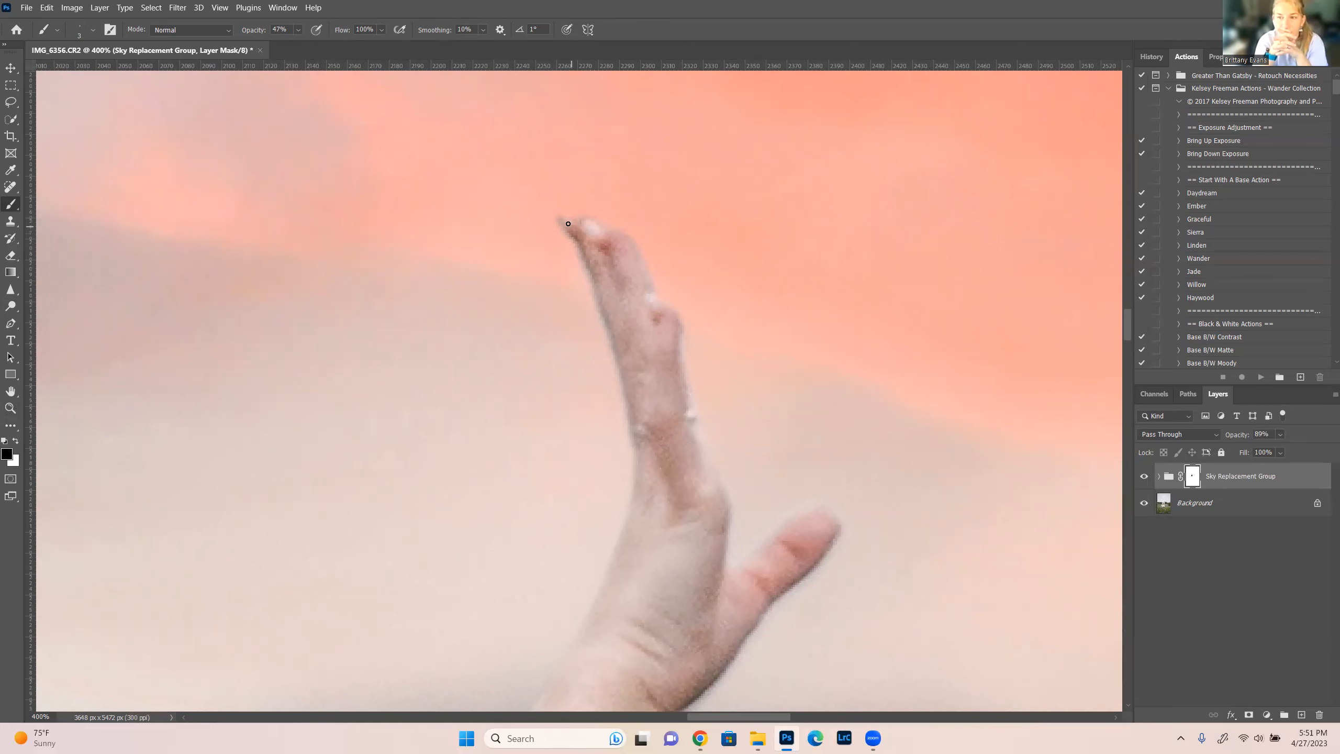
Review the blend of the masked hat, arm and hand with the new sky across the whole portrait
key("ctrl+minus")
key("ctrl+minus")
key("ctrl+minus")
key("ctrl+minus")
key("ctrl+minus")
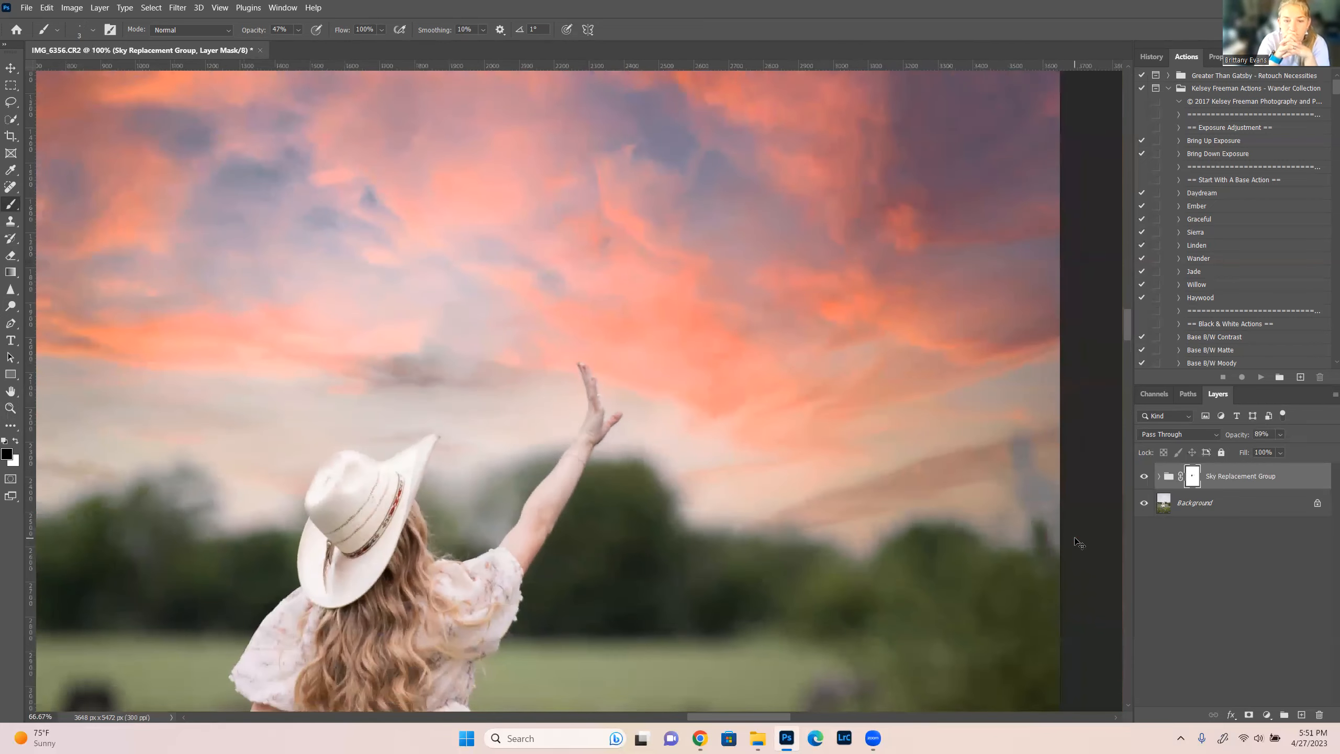
key("ctrl+minus")
key("ctrl+minus")
key("ctrl+minus")
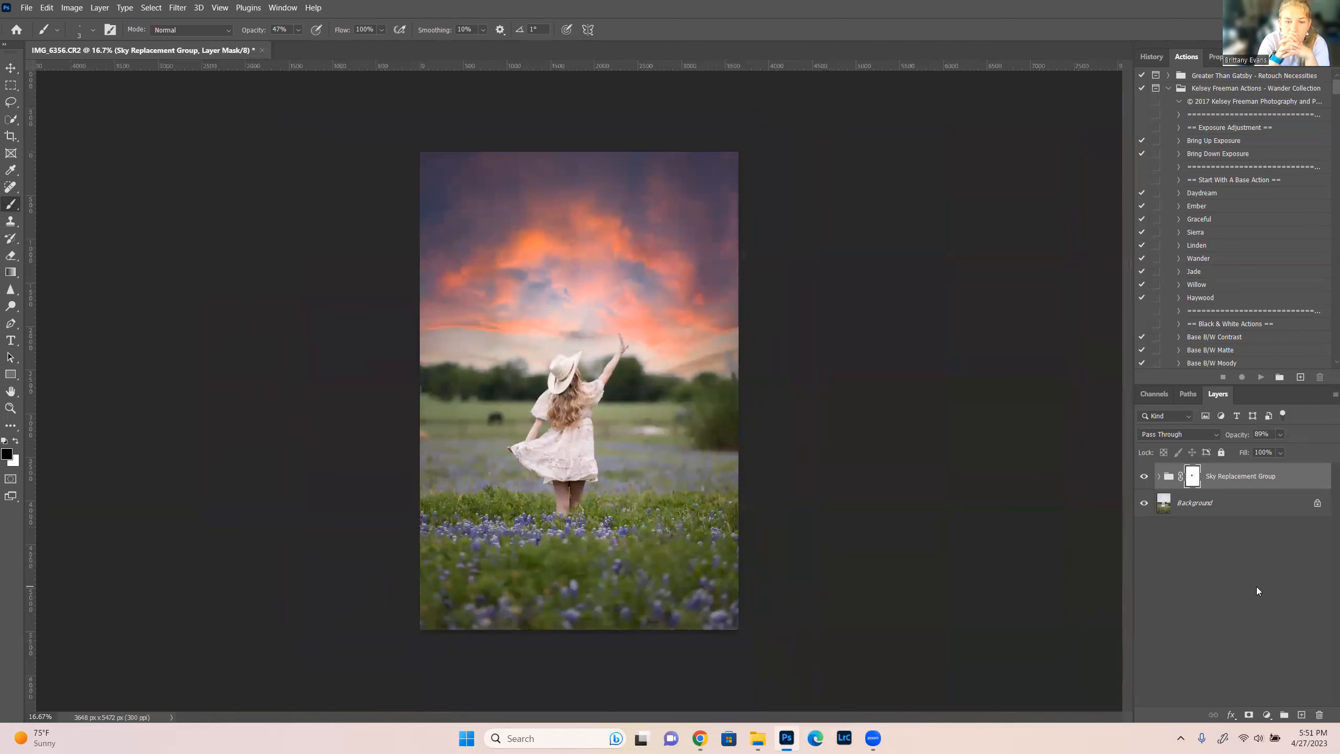
Compare the portrait with and without the Sky Replacement Group
left_click(1144, 477)
left_click(1145, 477)
left_click(1144, 477)
left_click(1144, 477)
left_click(1145, 477)
left_click(1144, 477)
left_click(1144, 477)
left_click(1144, 477)
Soften the sky blend along the horizon by painting black on the group mask at 17% opacity with a brush of about 1100 px
key("ctrl+plus")
key("ctrl+plus")
key("ctrl+plus")
key("ctrl+plus")
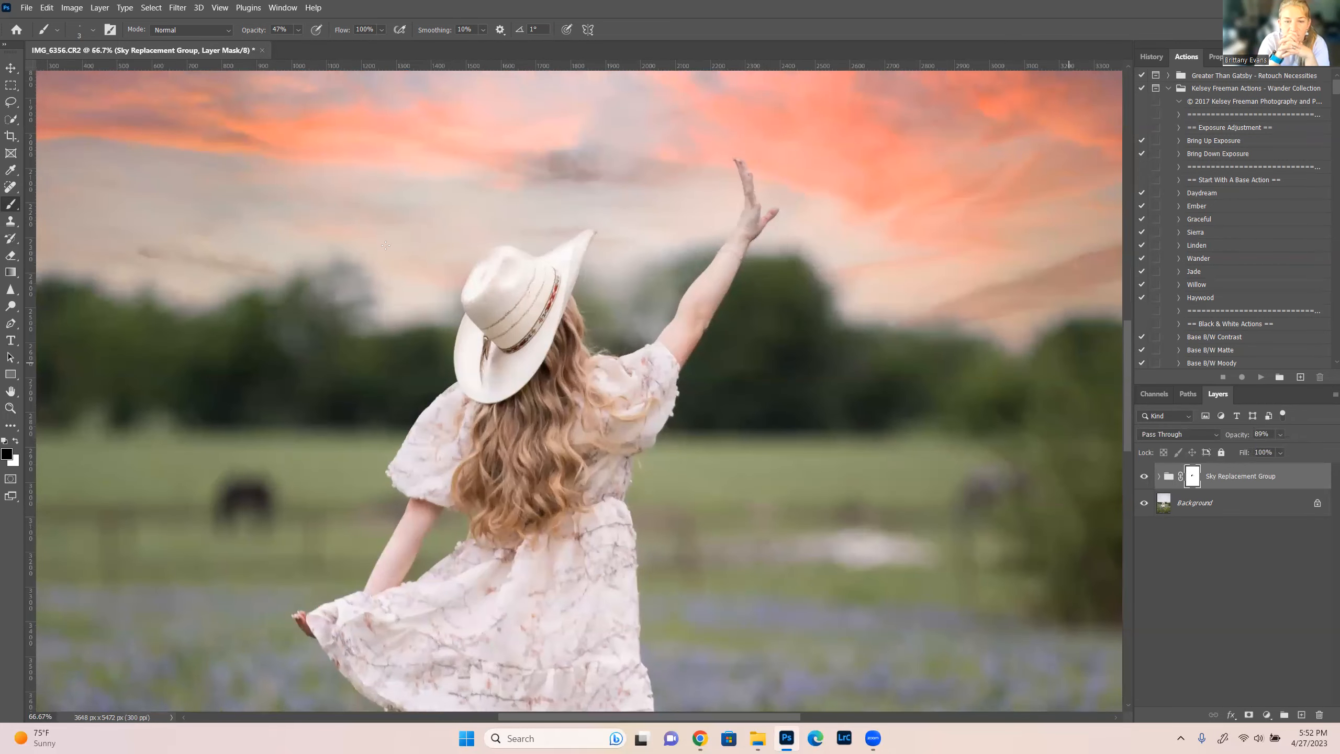
left_click(298, 29)
left_click_drag(307, 44, 286, 42)
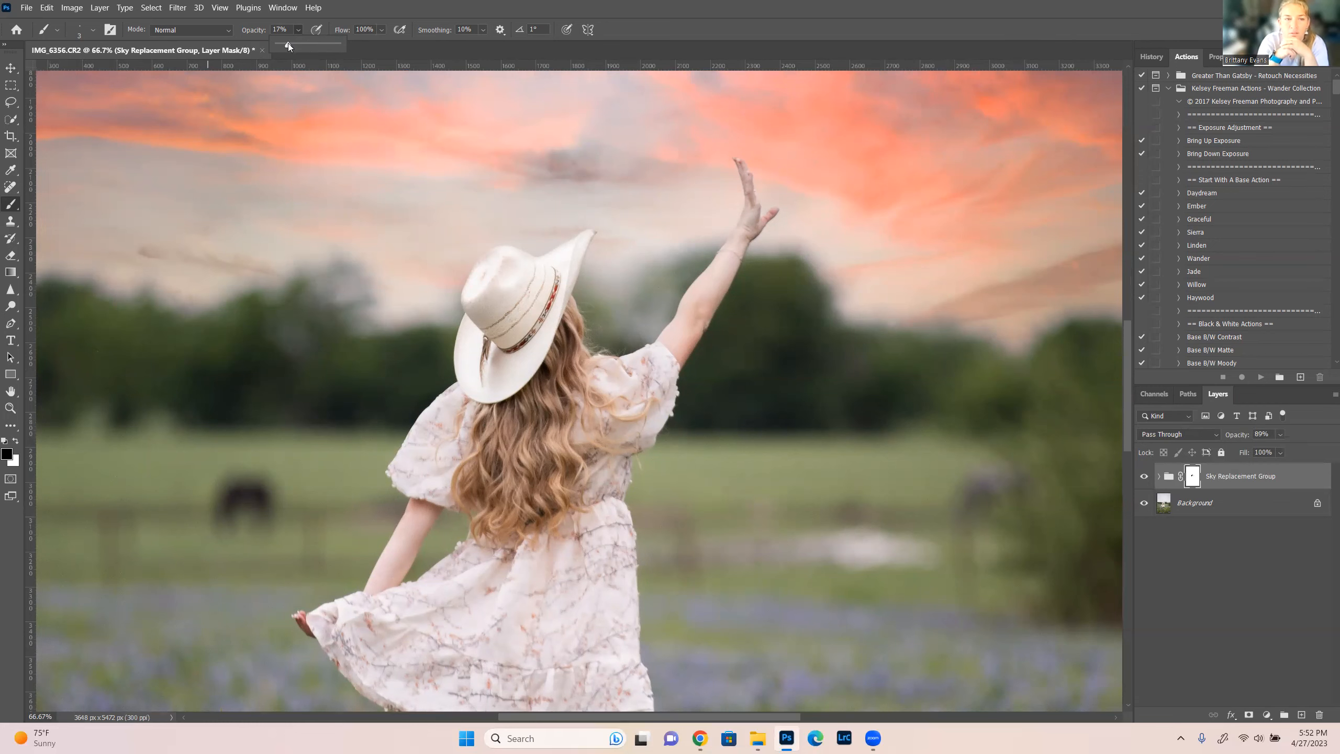
key("ctrl+minus")
key("ctrl+minus")
key("bracketright")
key("bracketright")
key("bracketright")
key("bracketright")
key("bracketright")
key("bracketright")
key("bracketright")
key("bracketright")
key("bracketright")
key("bracketright")
key("bracketright")
key("bracketright")
key("bracketright")
key("bracketright")
key("bracketright")
key("bracketright")
key("bracketright")
key("bracketright")
key("bracketright")
key("bracketright")
key("ctrl+minus")
key("bracketright")
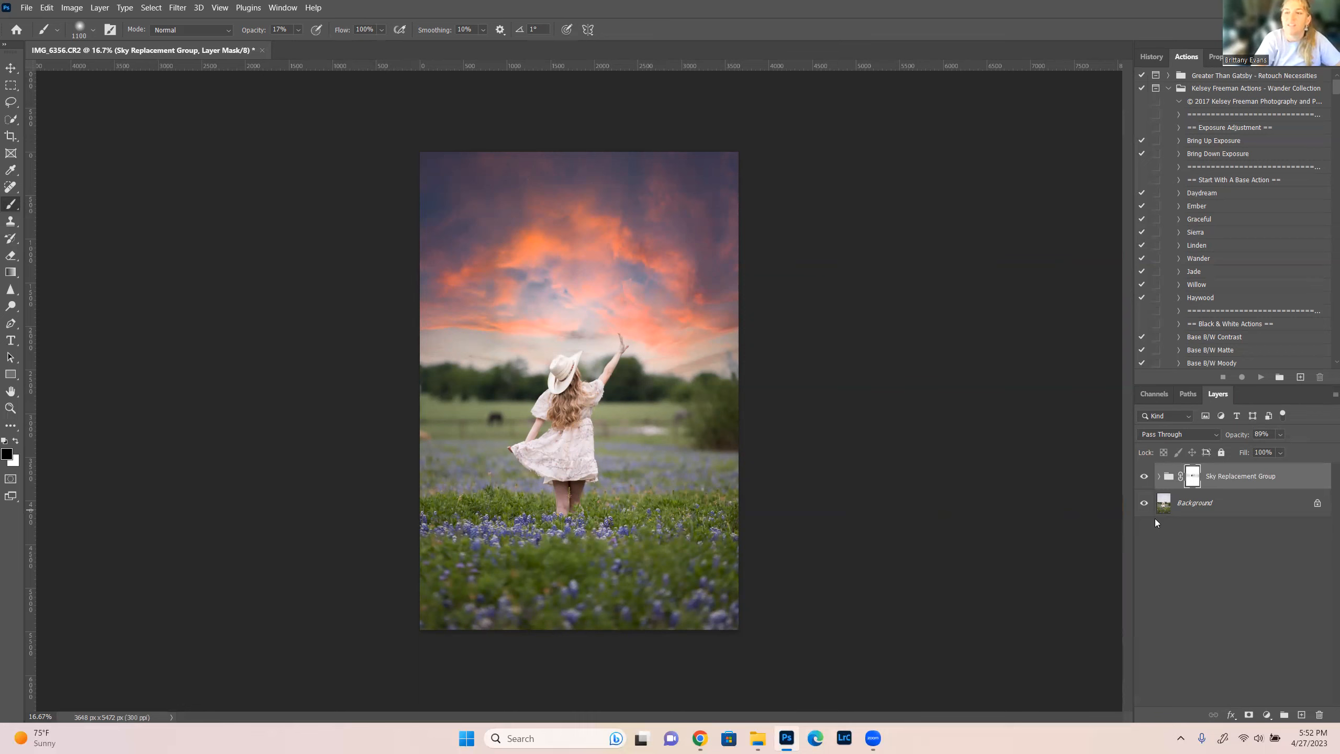
Merge all layers into the background and duplicate it as a new layer
key("ctrl+shift+e")
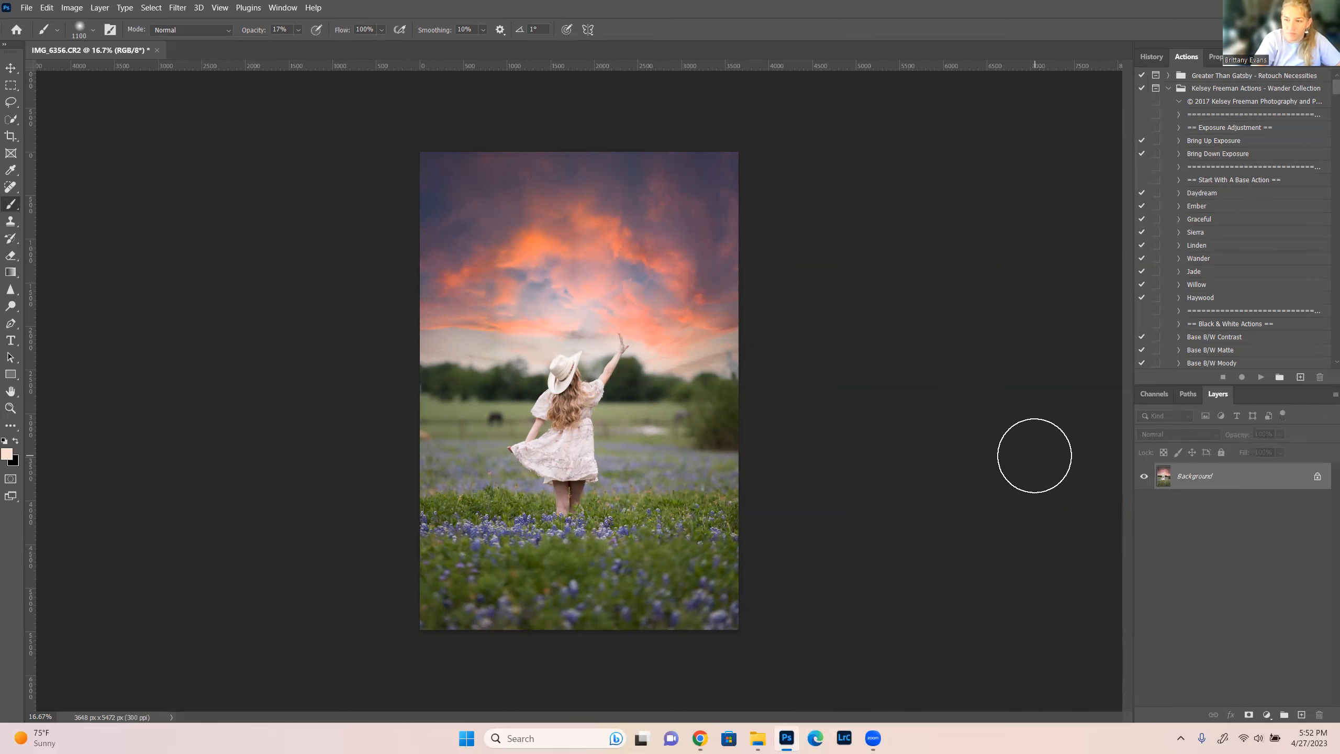
key("ctrl+j")
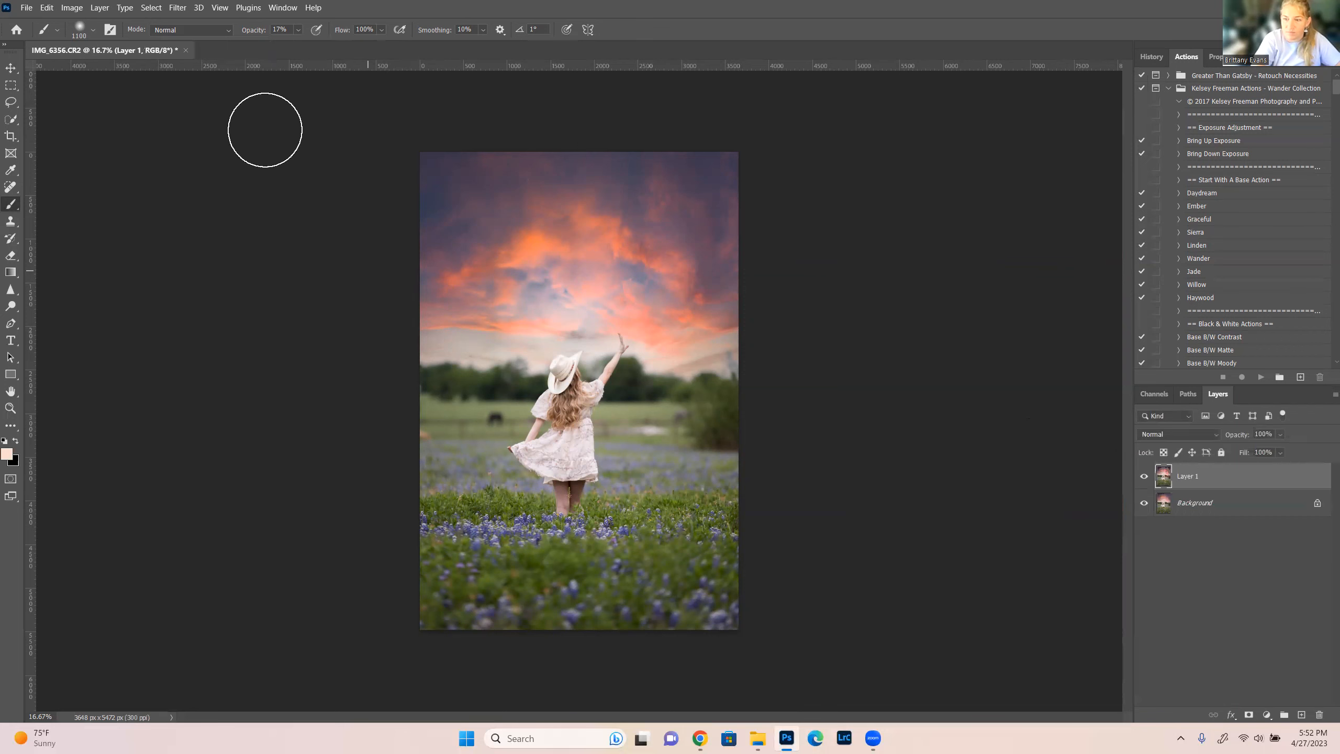
Apply a Gaussian Blur to the duplicated layer and return to the Brush tool
left_click(177, 8)
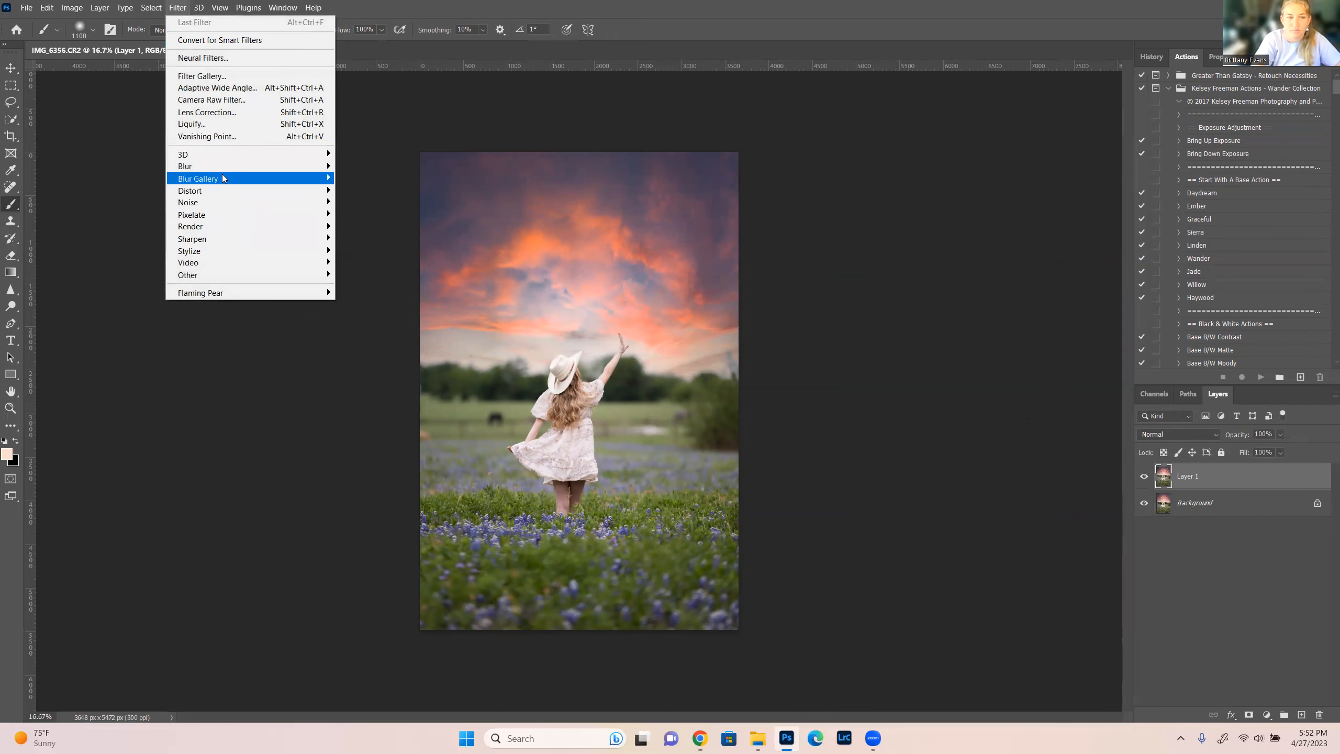
mouse_move(230, 170)
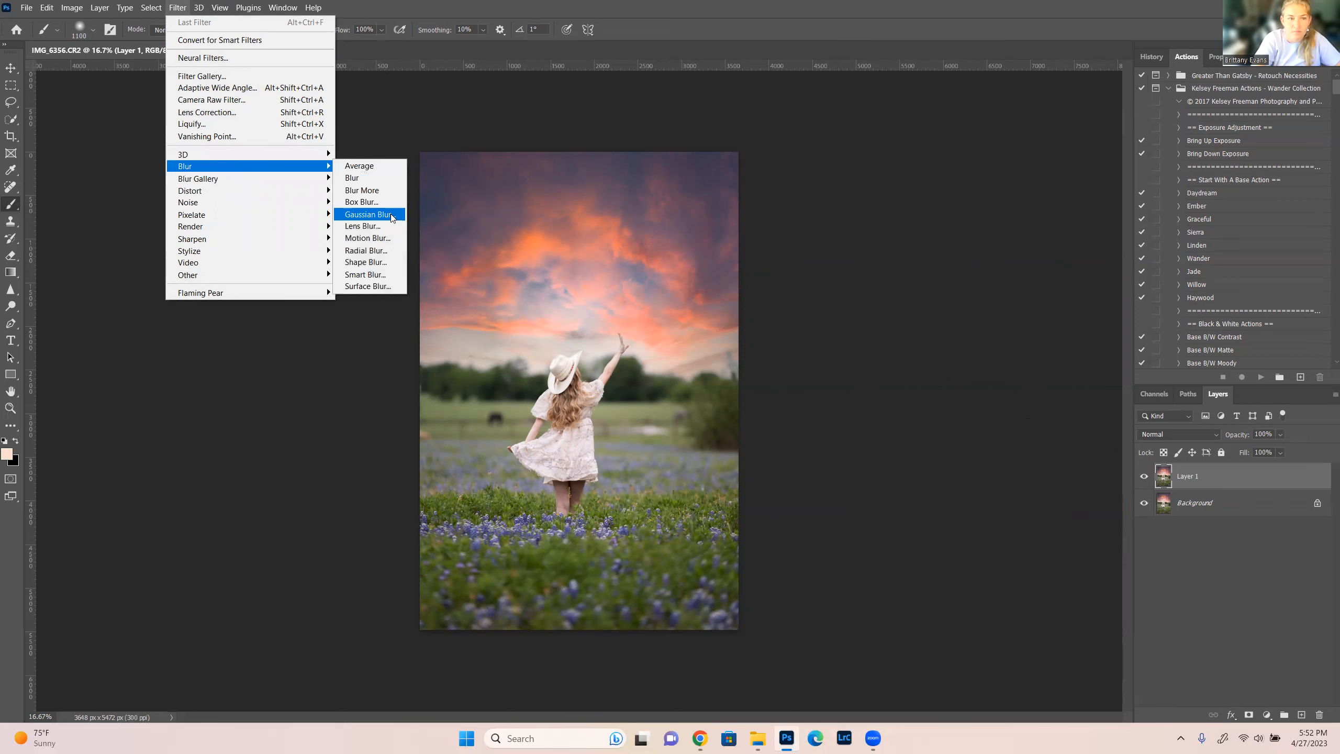
left_click(372, 216)
left_click_drag(584, 359, 605, 359)
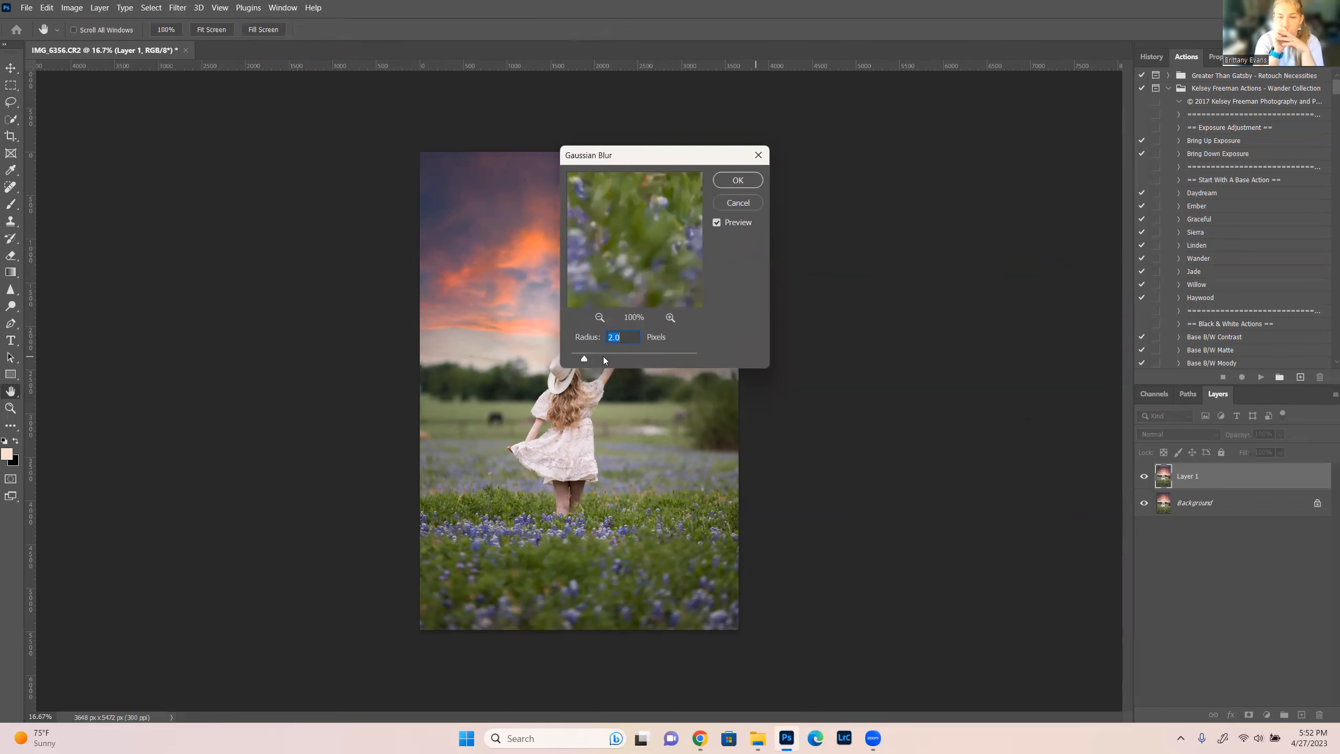
key("Return")
key("b")
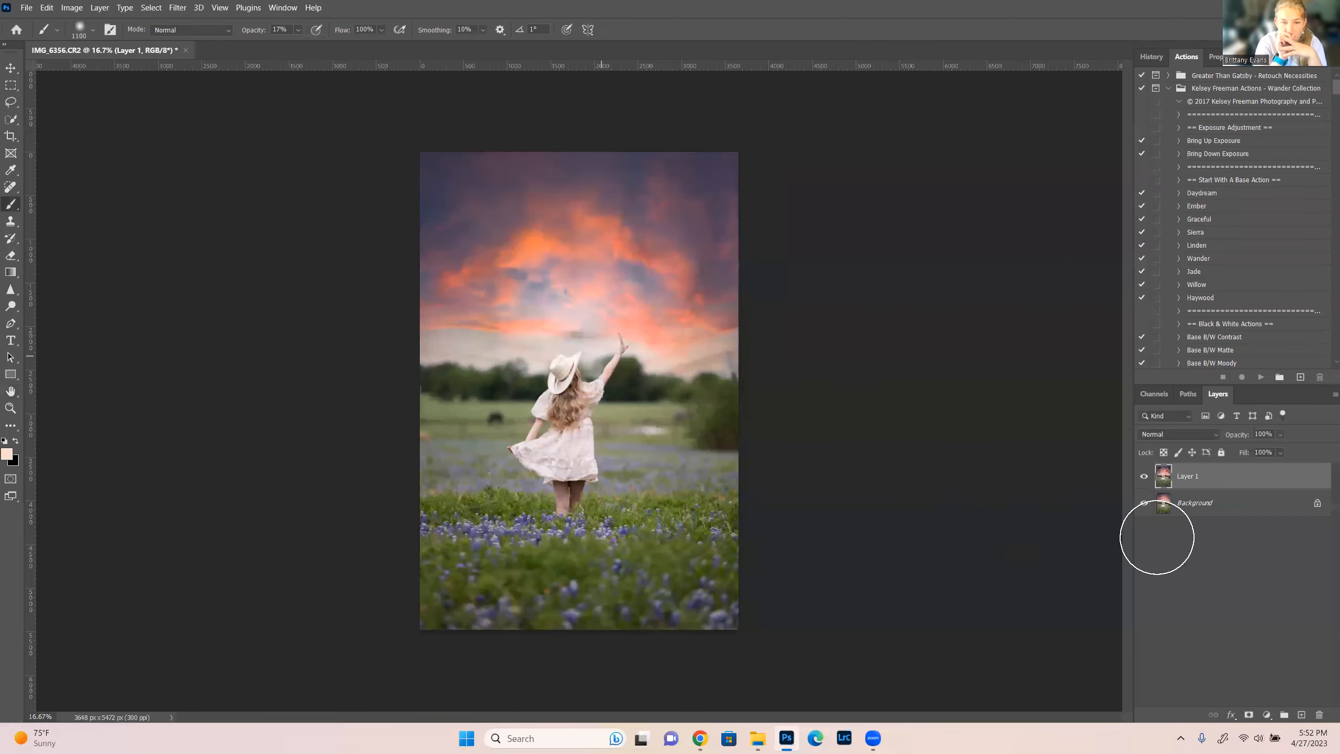
Hide the blurred layer with an all-black layer mask and make that mask active
key("ctrl+i")
left_click(1243, 644)
key("ctrl+plus")
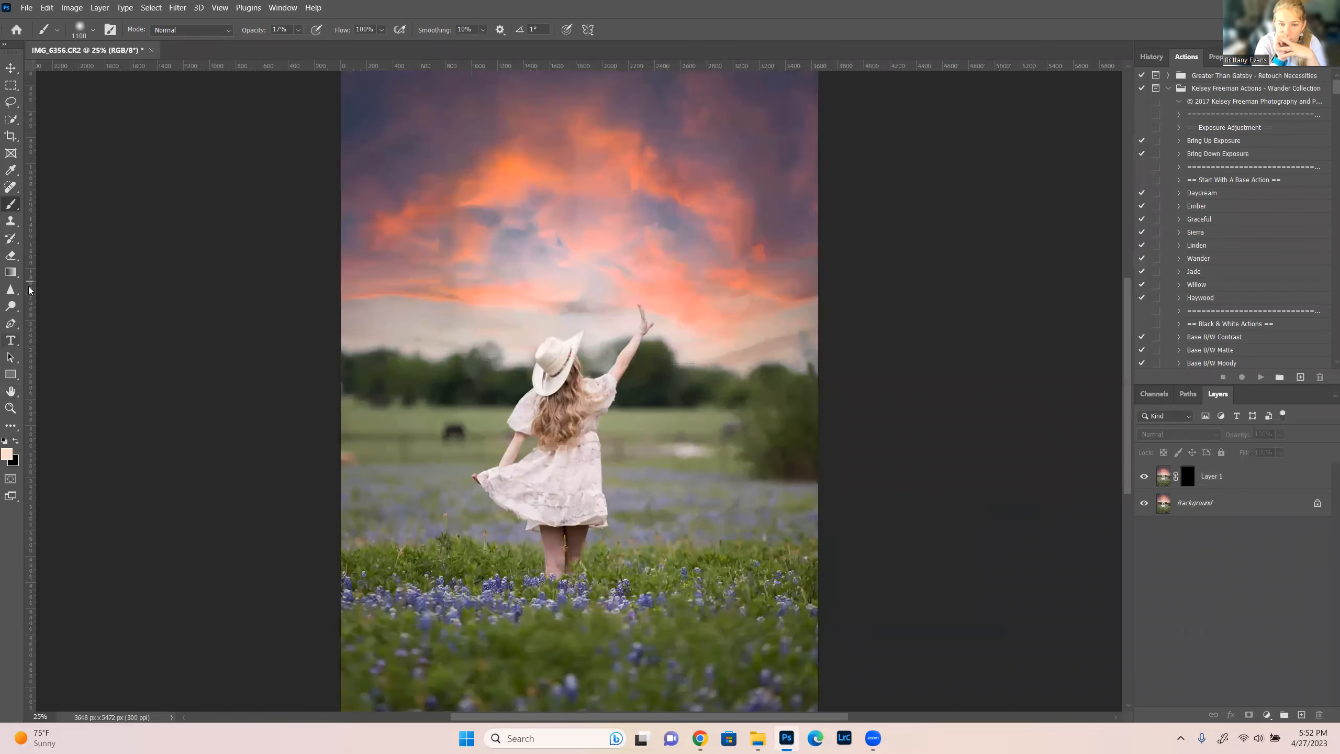
left_click(1186, 482)
Reveal the blur across the sky by painting white on the mask at 100% opacity with a brush of about 1500 px
key("d")
left_click(17, 442)
key("ctrl+minus")
left_click(297, 30)
left_click_drag(304, 44, 358, 45)
key("bracketright")
key("bracketright")
key("bracketright")
key("bracketright")
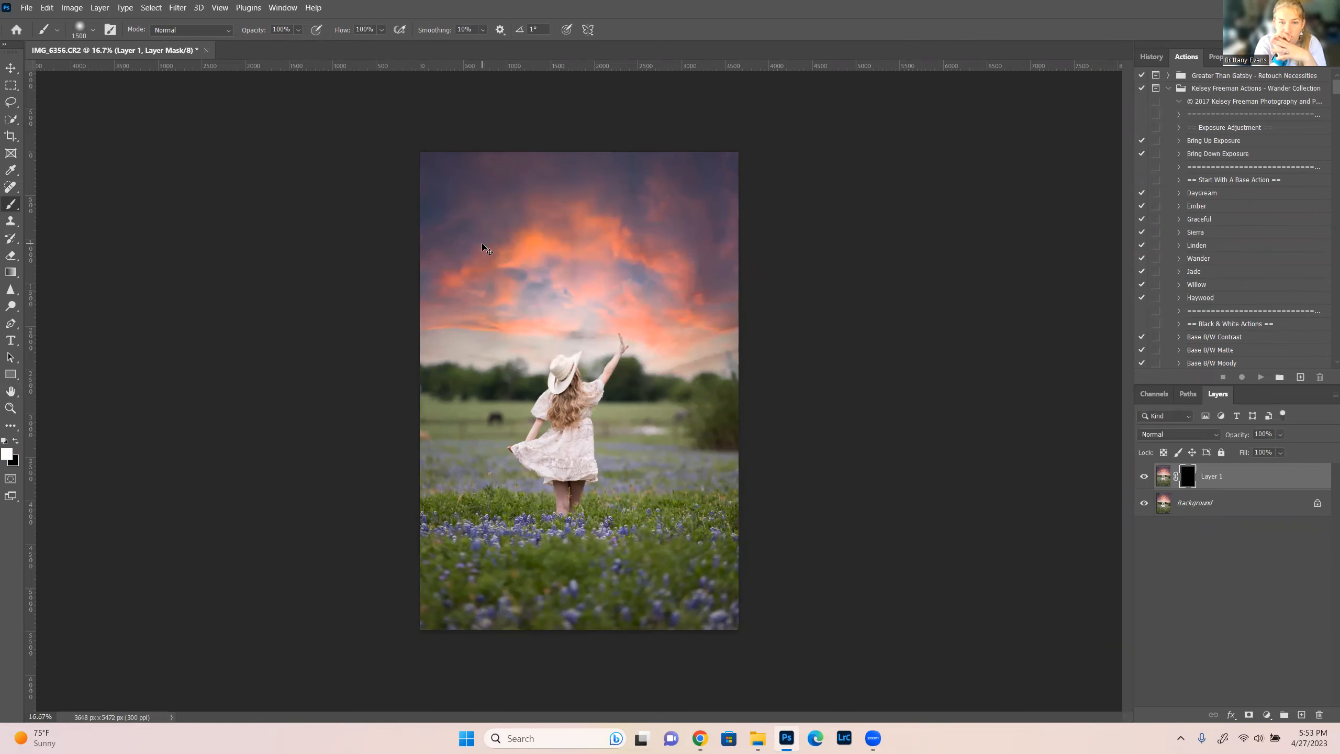
Extend the blurred sky close to the hat, hand and horizon with white, reducing the brush from about 900 to 250 px
key("ctrl+plus")
key("ctrl+plus")
key("bracketleft")
key("bracketleft")
key("bracketleft")
key("bracketleft")
key("bracketleft")
key("bracketleft")
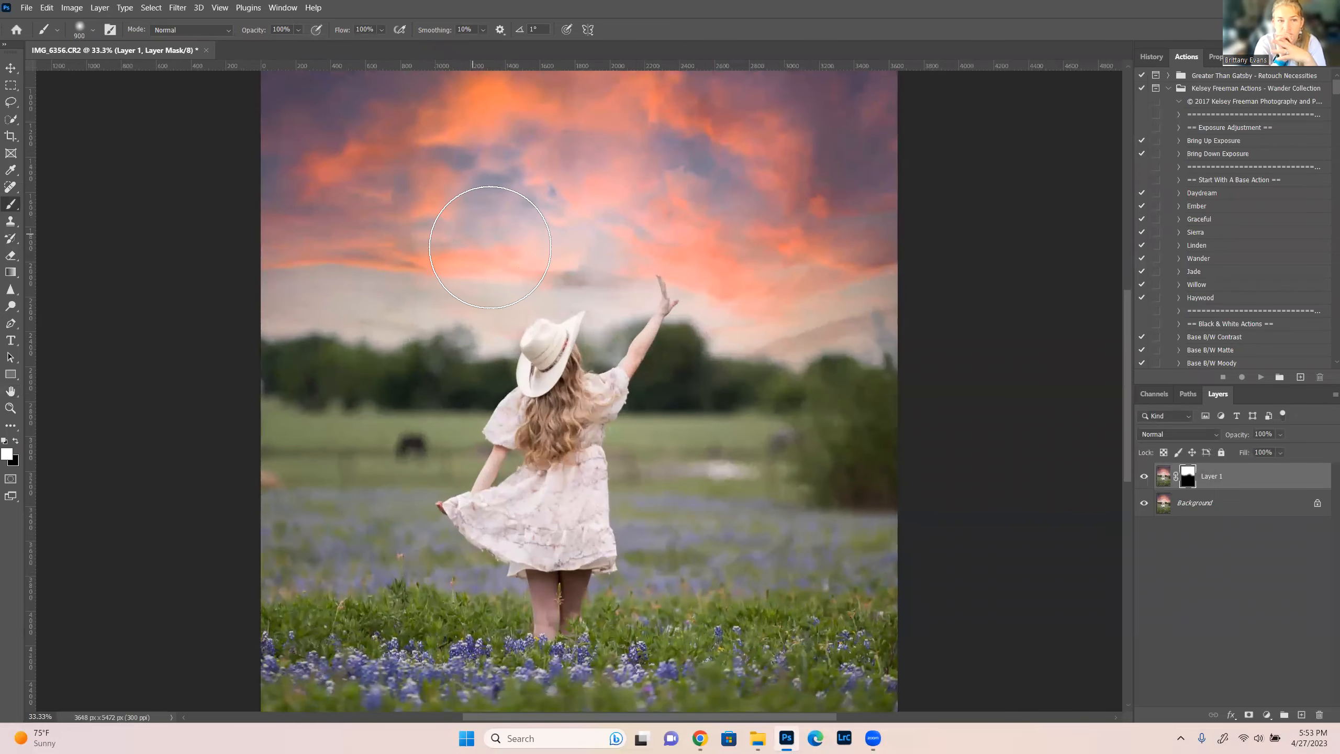
key("bracketleft")
key("bracketleft")
key("bracketleft")
key("bracketleft")
key("bracketleft")
key("bracketleft")
key("bracketleft")
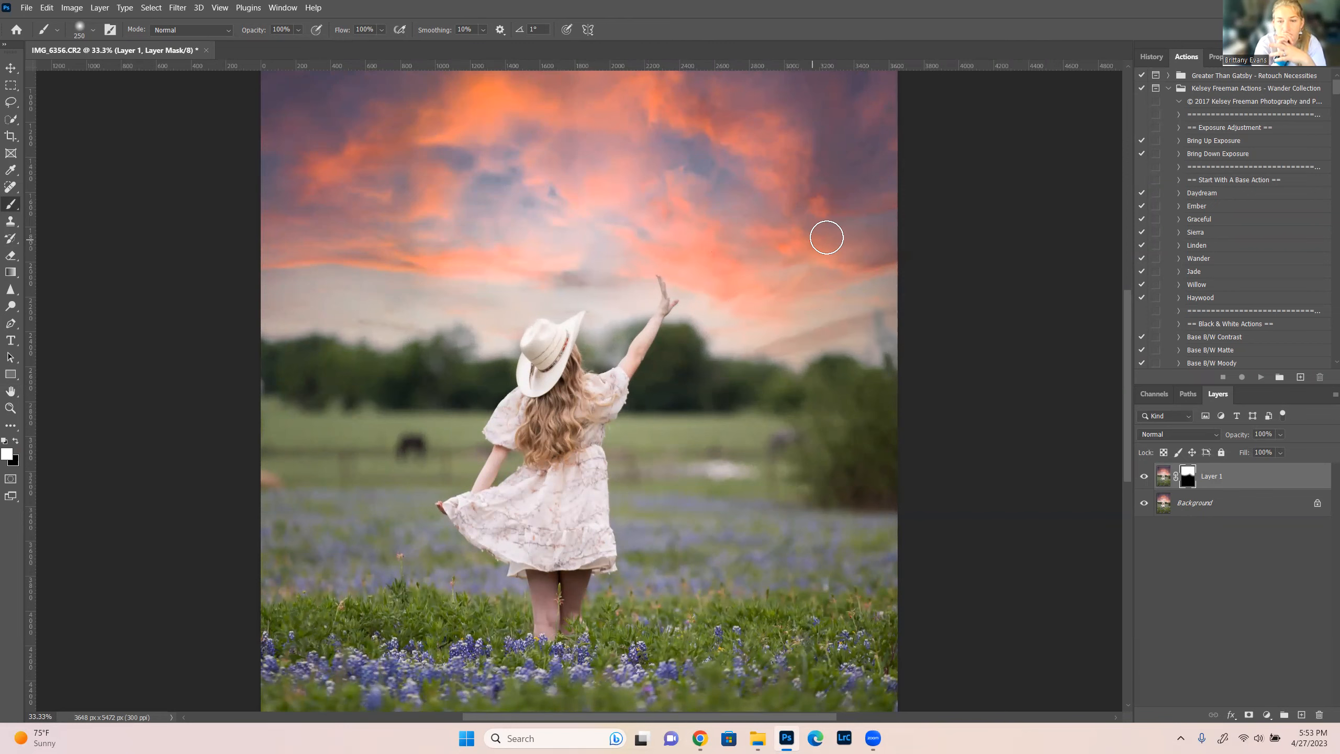
Check the mask overlay and fill the missed sky areas with white, using a brush of about 1600 to 1700 px
key("ctrl+minus")
key("ctrl+minus")
key("backslash")
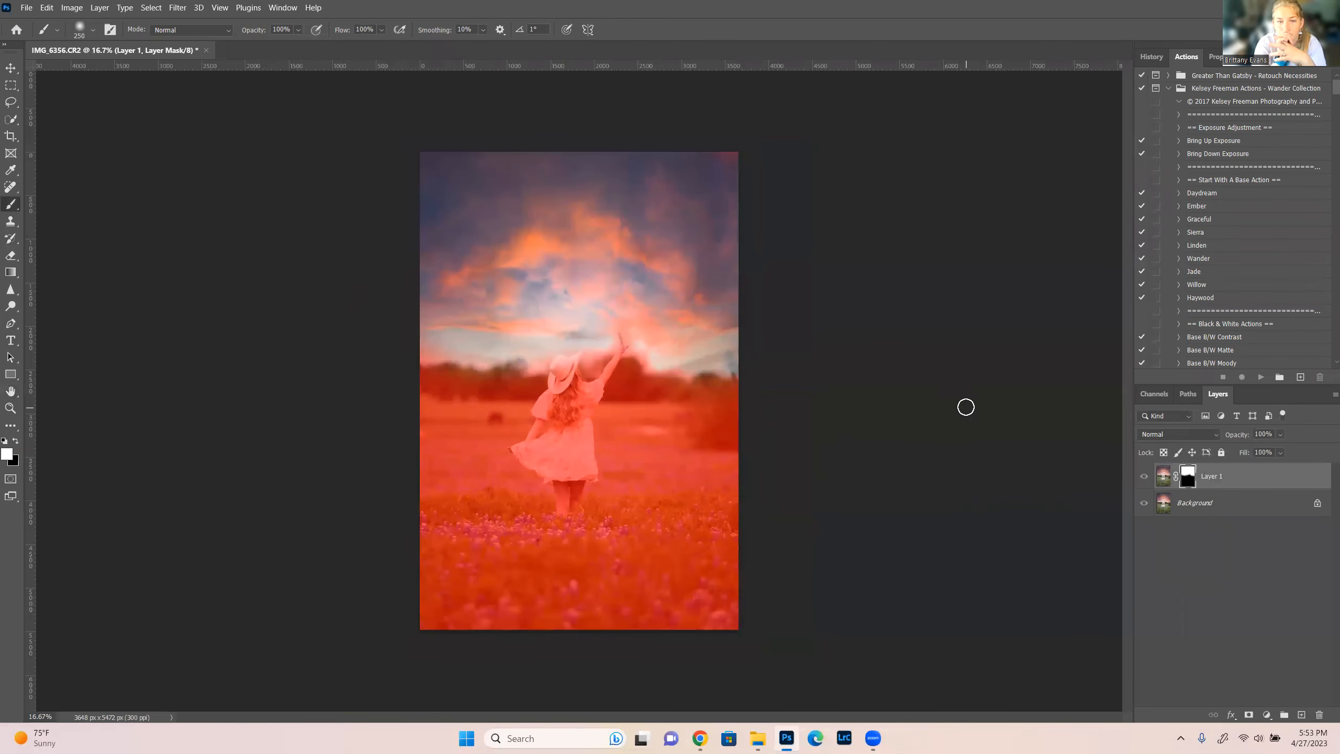
key("backslash")
key("bracketright")
key("bracketright")
key("bracketright")
key("bracketright")
key("bracketright")
key("bracketright")
key("bracketright")
key("bracketright")
key("bracketright")
key("bracketright")
key("bracketright")
key("bracketright")
key("bracketright")
key("bracketright")
key("bracketright")
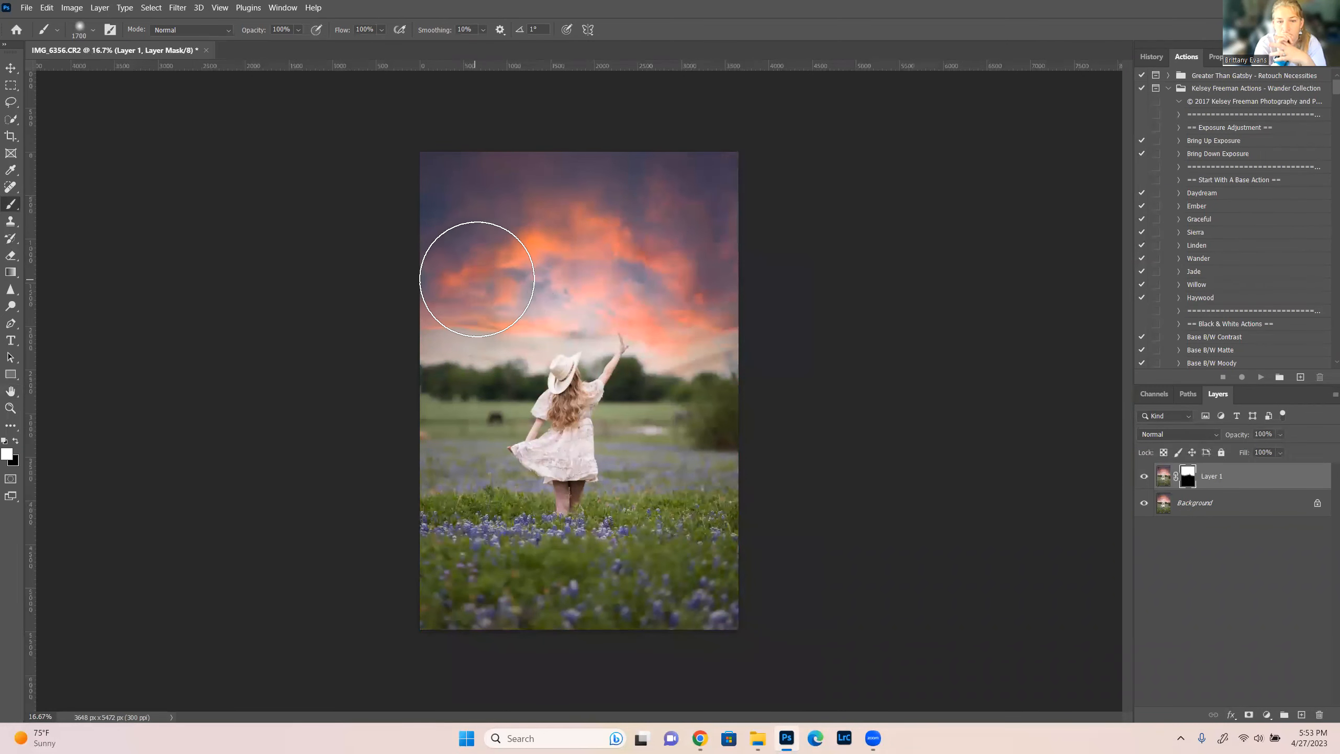
key("bracketleft")
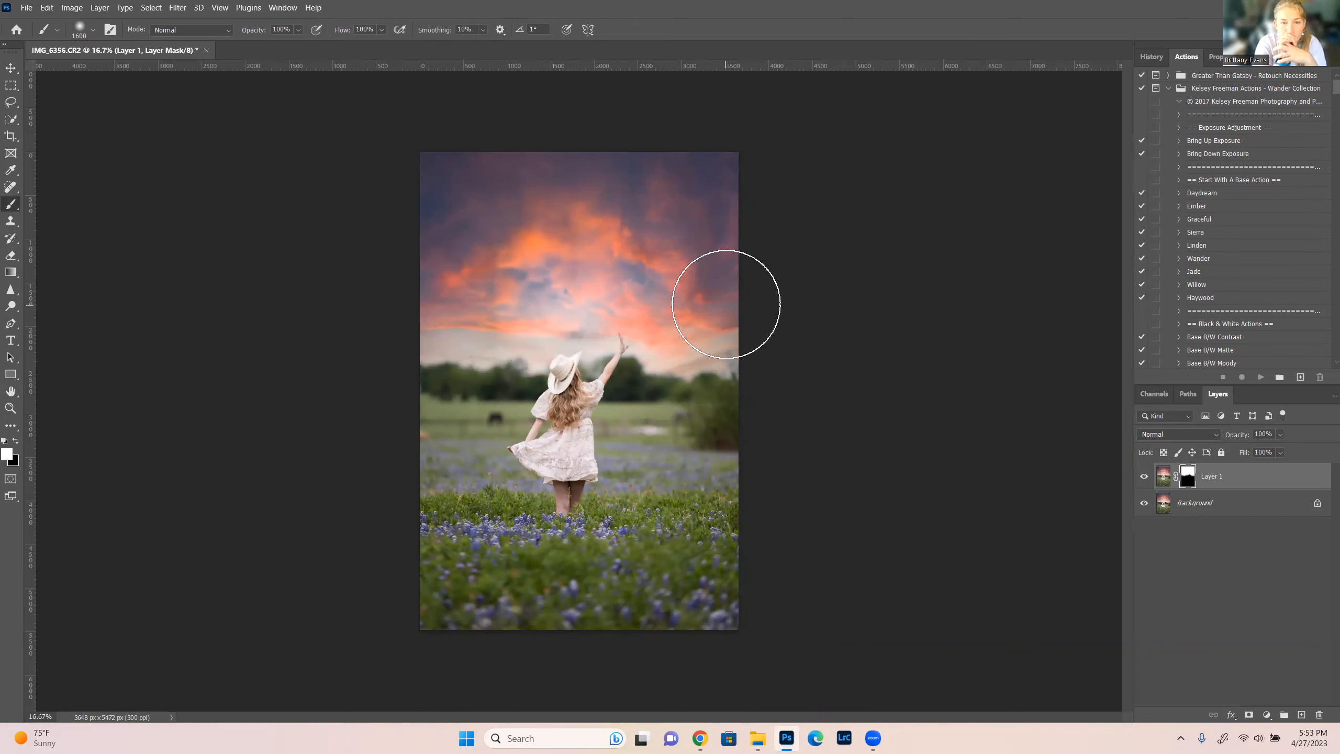
Mask the blur off the girl's hat and raised arm with black at 100% opacity, using a brush of about 50 px
key("ctrl+plus")
key("ctrl+plus")
key("ctrl+plus")
key("backslash")
key("backslash")
key("ctrl+plus")
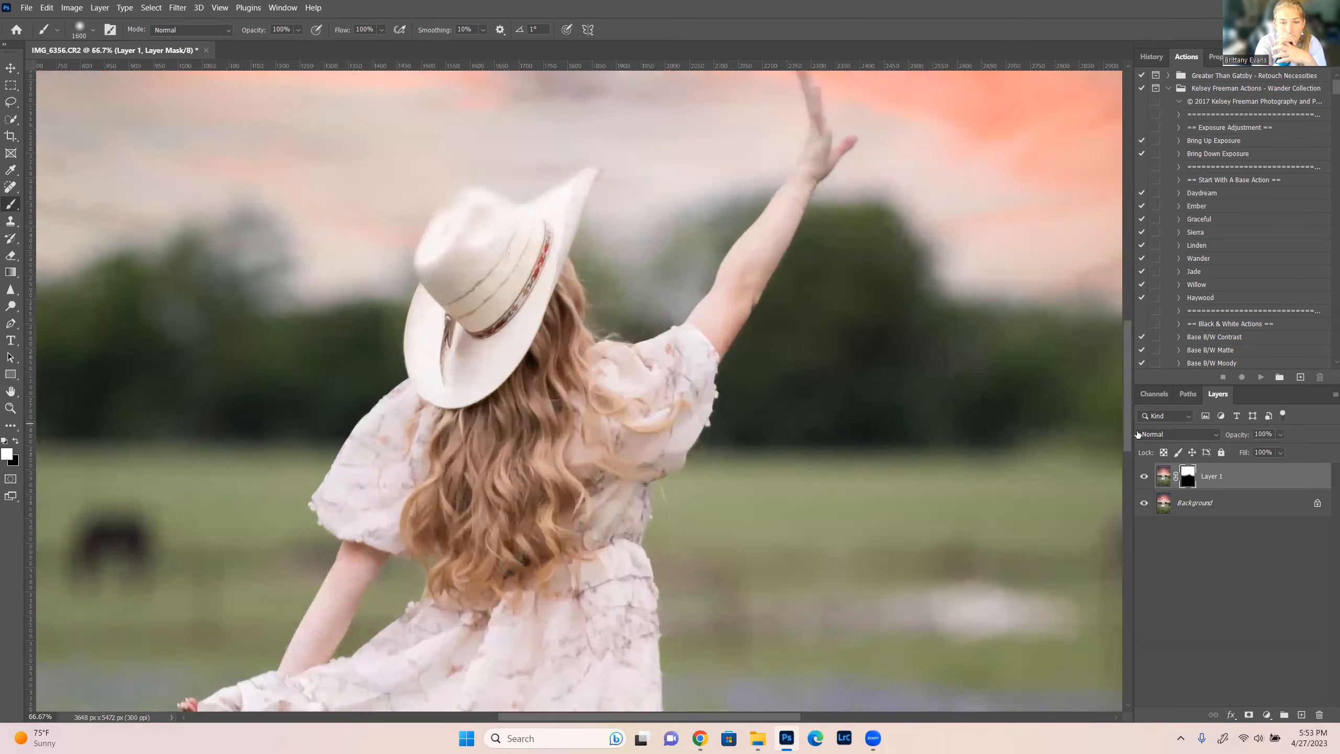
key("ctrl+plus")
left_click(15, 443)
key("bracketleft")
key("bracketleft")
key("bracketleft")
key("bracketleft")
key("bracketleft")
key("bracketleft")
key("bracketleft")
key("bracketleft")
key("bracketleft")
key("bracketleft")
key("bracketleft")
key("bracketleft")
key("bracketleft")
key("bracketleft")
key("bracketleft")
key("bracketleft")
key("bracketleft")
key("bracketleft")
key("bracketleft")
key("bracketleft")
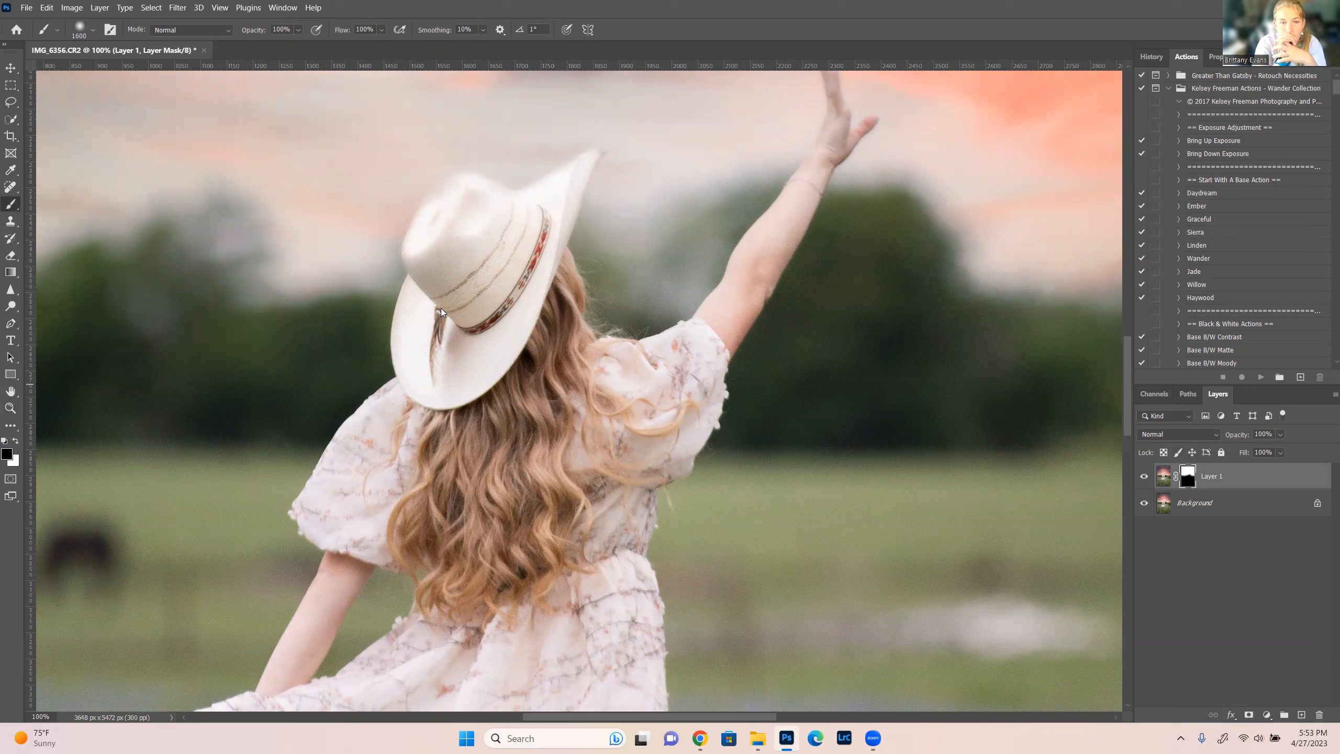
key("bracketright")
key("bracketright")
key("bracketright")
key("bracketright")
key("bracketright")
key("bracketright")
key("bracketright")
key("bracketright")
key("bracketright")
key("bracketright")
key("bracketright")
left_click_drag(1126, 368, 1131, 347)
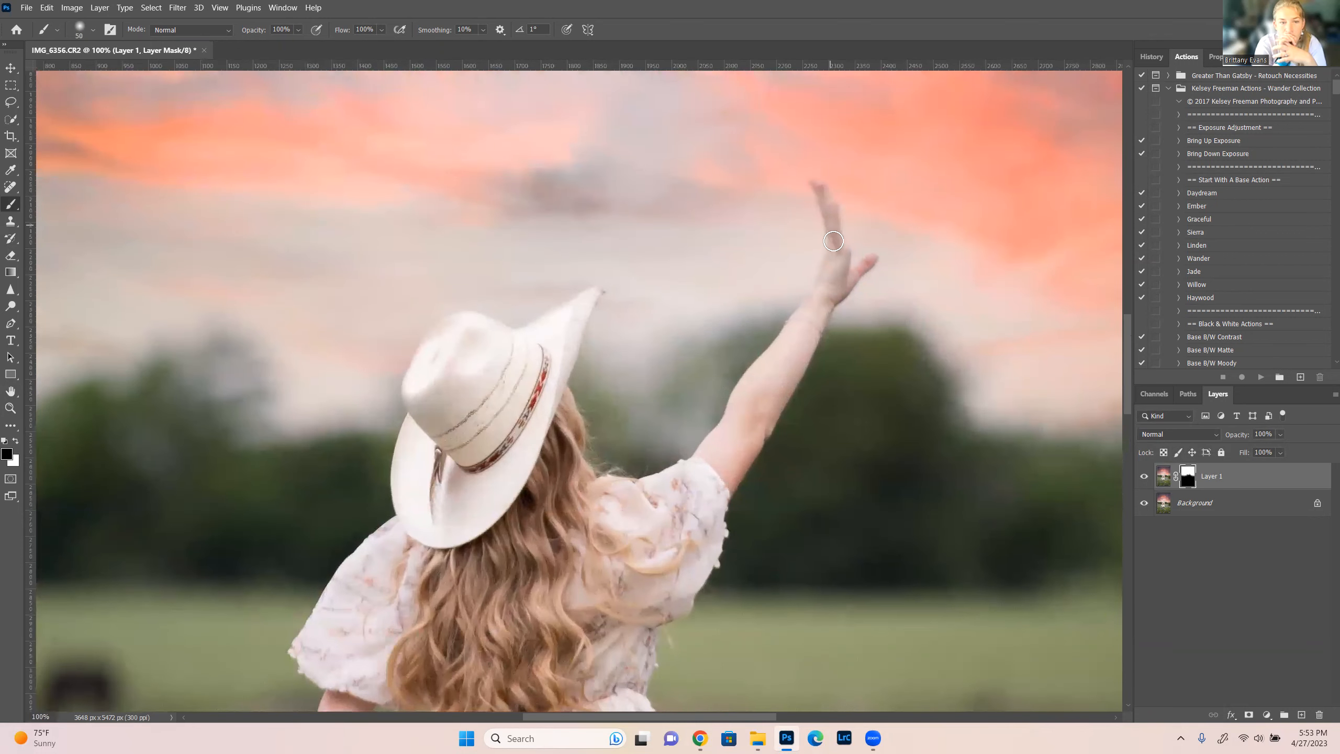
Mask the blur off the raised hand and fingers with a black brush of about 20 px and check the whole portrait
key("bracketleft")
key("bracketleft")
key("bracketleft")
key("bracketleft")
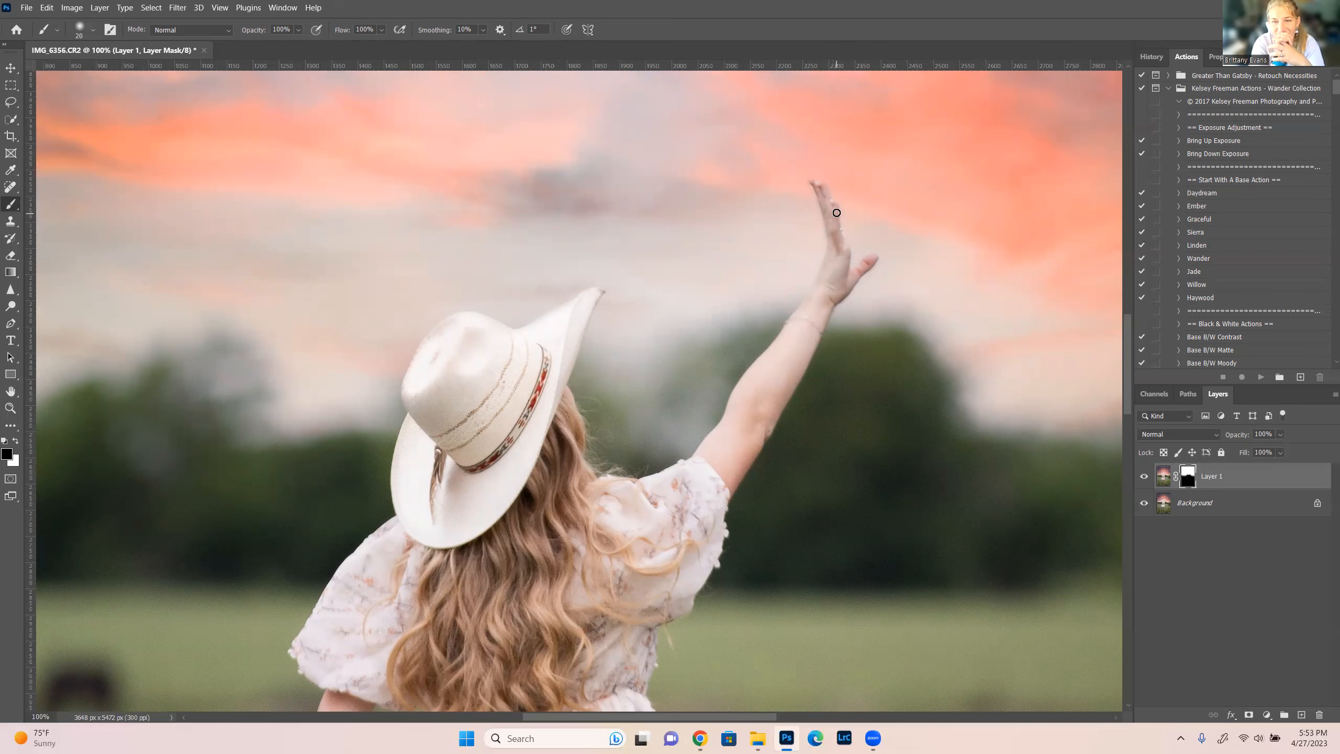
right_click(844, 264)
key("Escape")
key("ctrl+minus")
key("ctrl+minus")
key("ctrl+minus")
key("ctrl+minus")
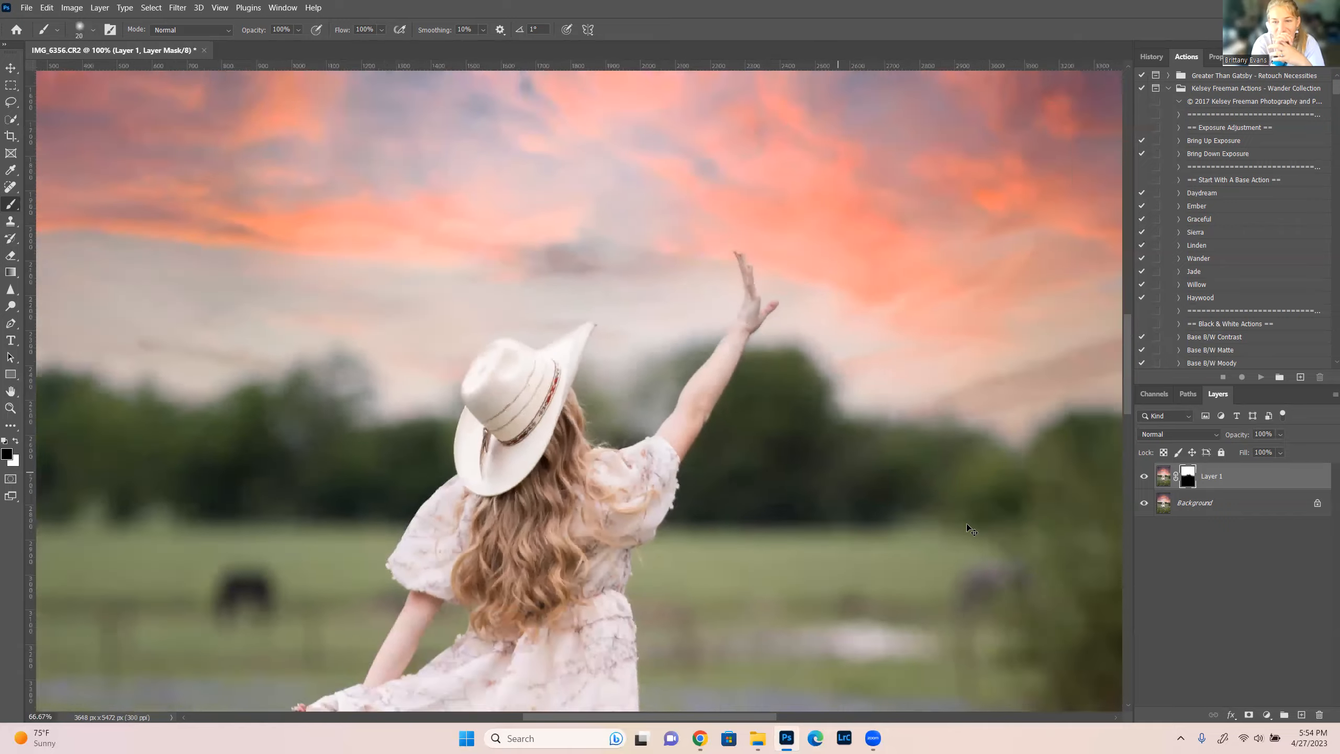
key("ctrl+minus")
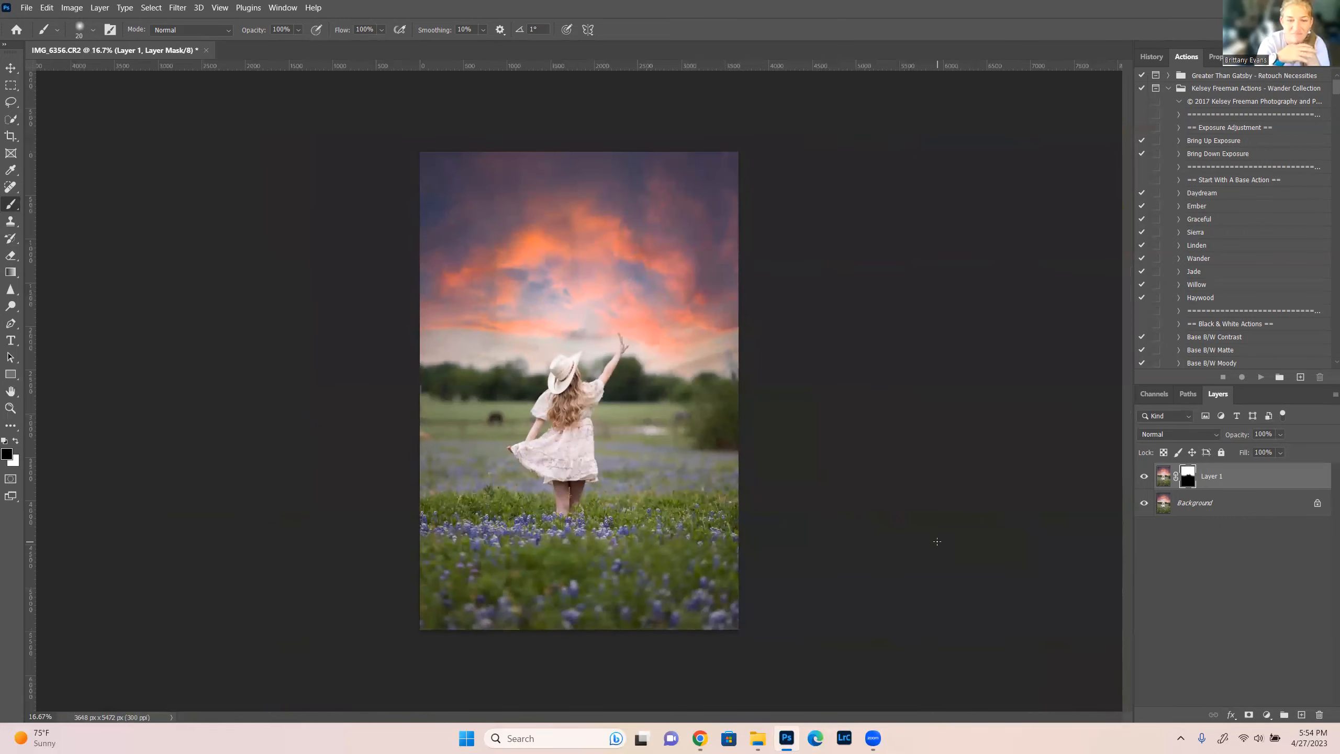